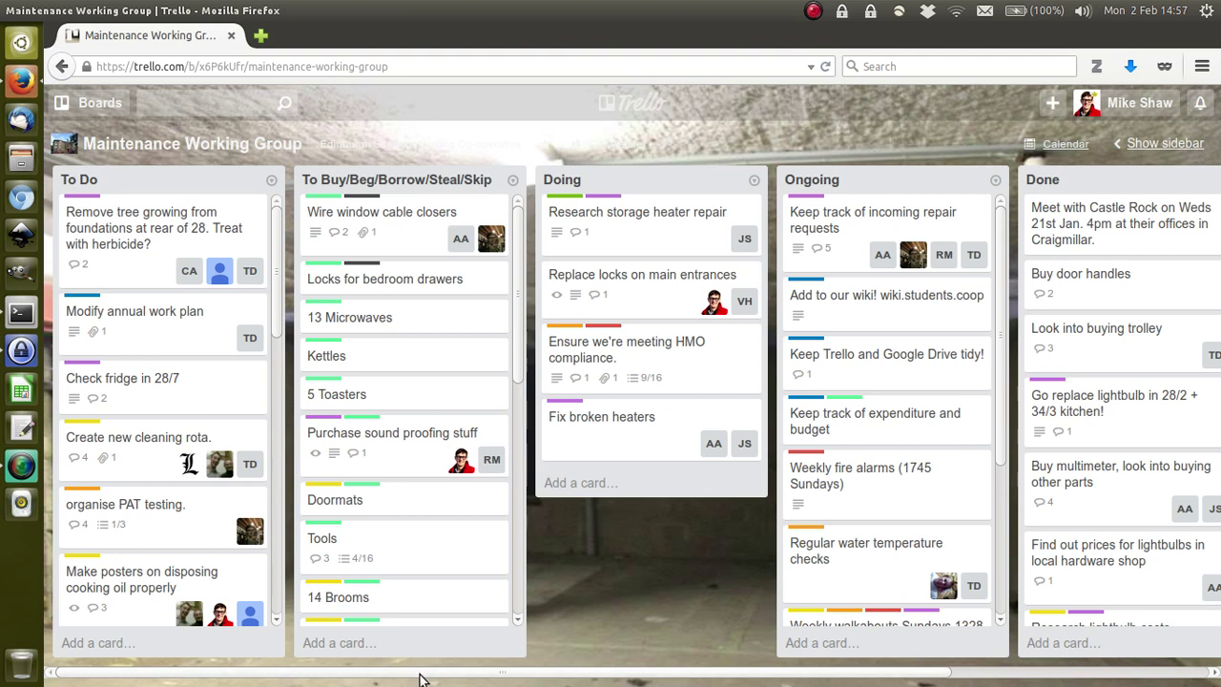
- Scroll across the board to the Done list and back, then open and close the tree-removal card
drag(651, 680, 486, 679)
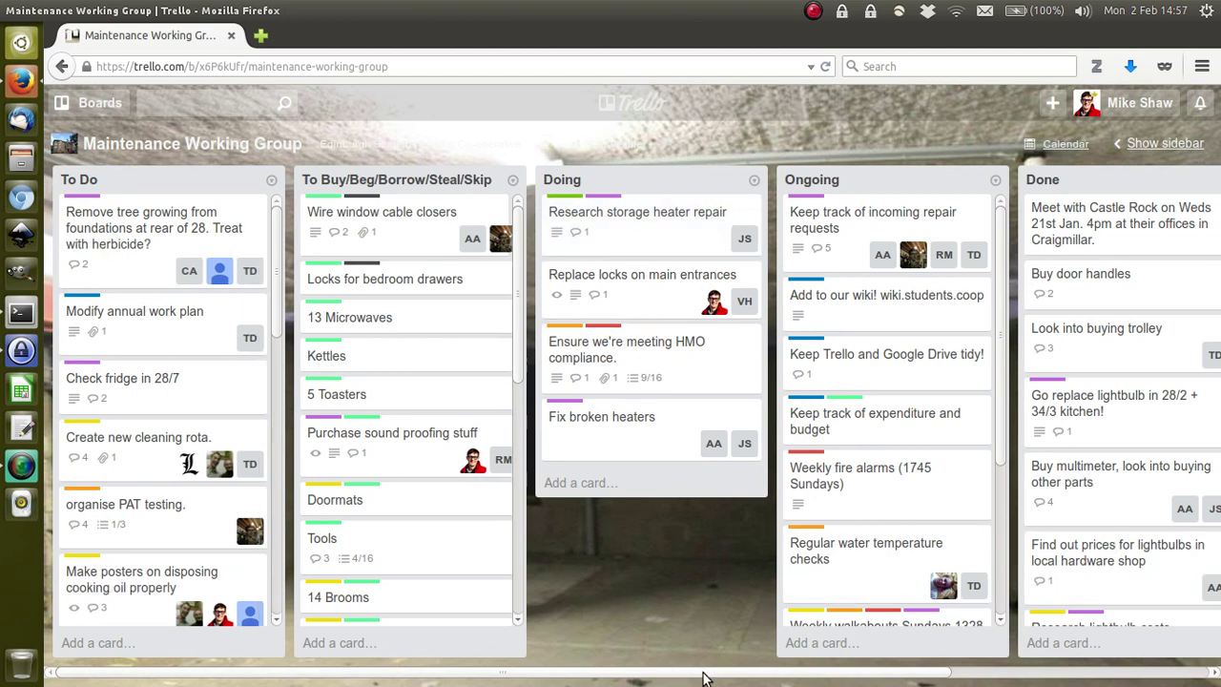
click(1026, 673)
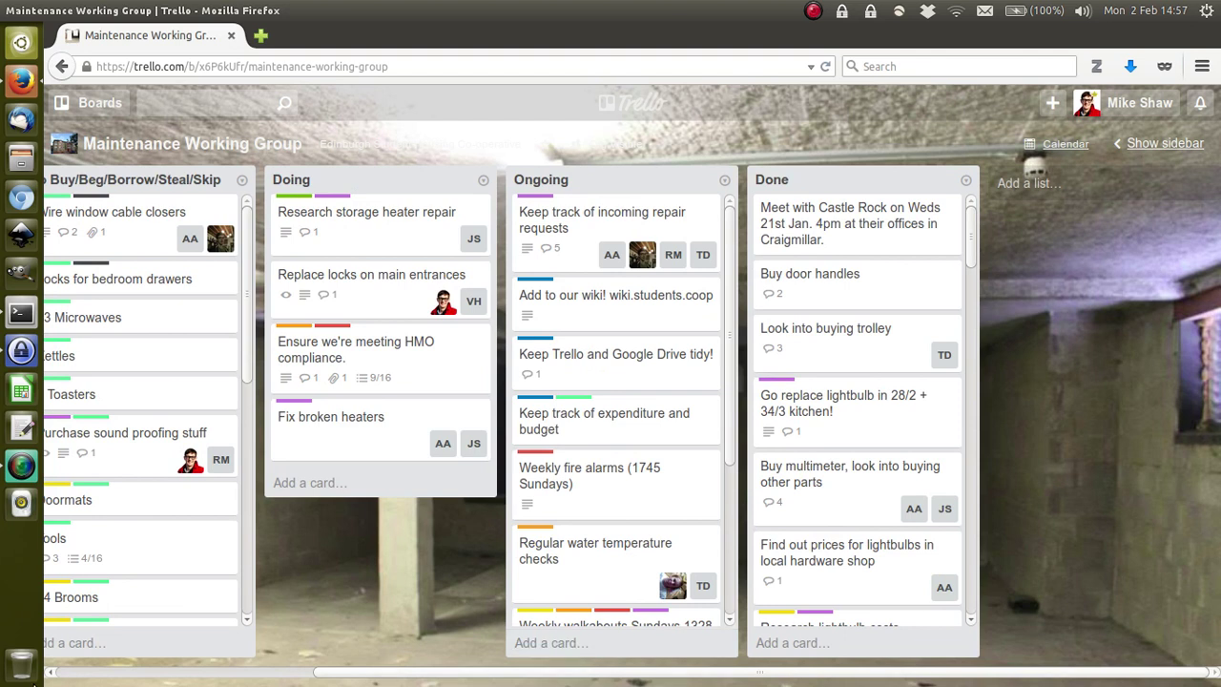
click(50, 674)
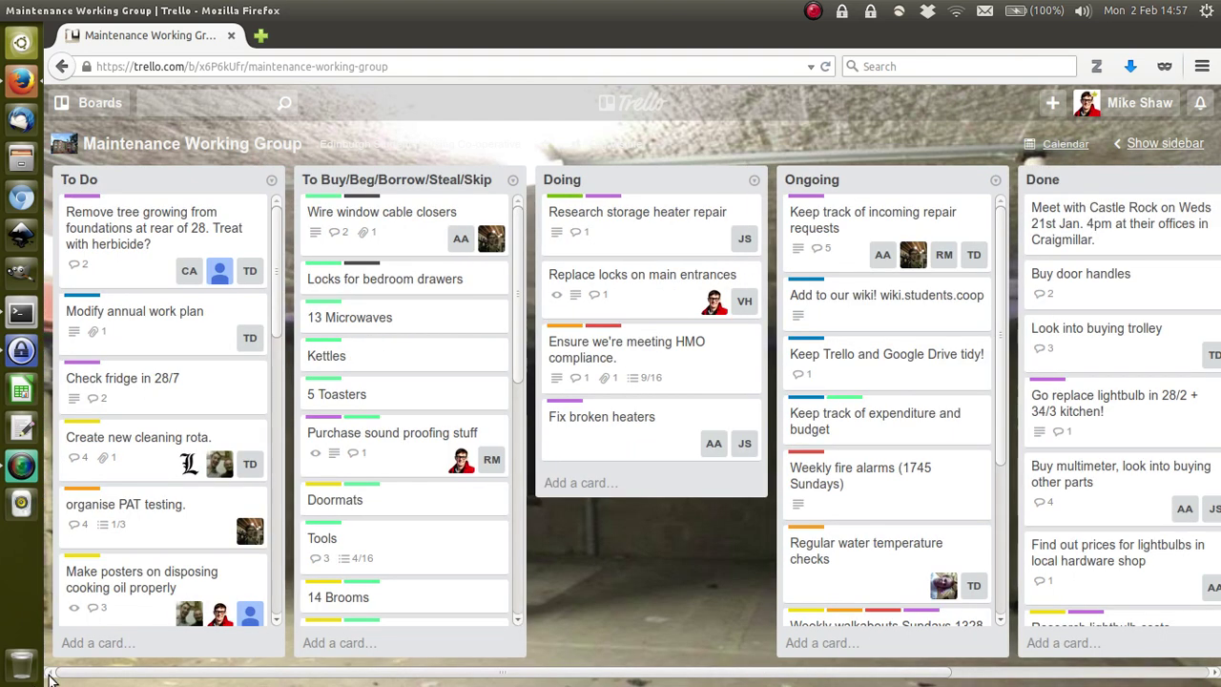
click(175, 221)
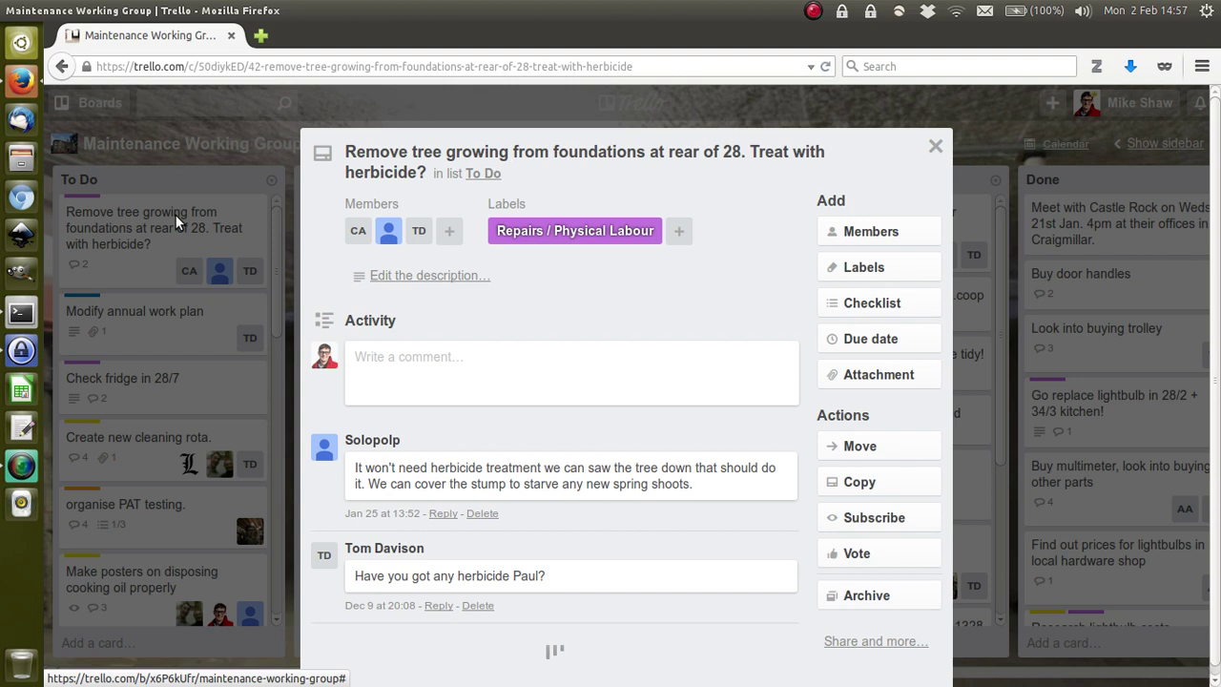
click(942, 148)
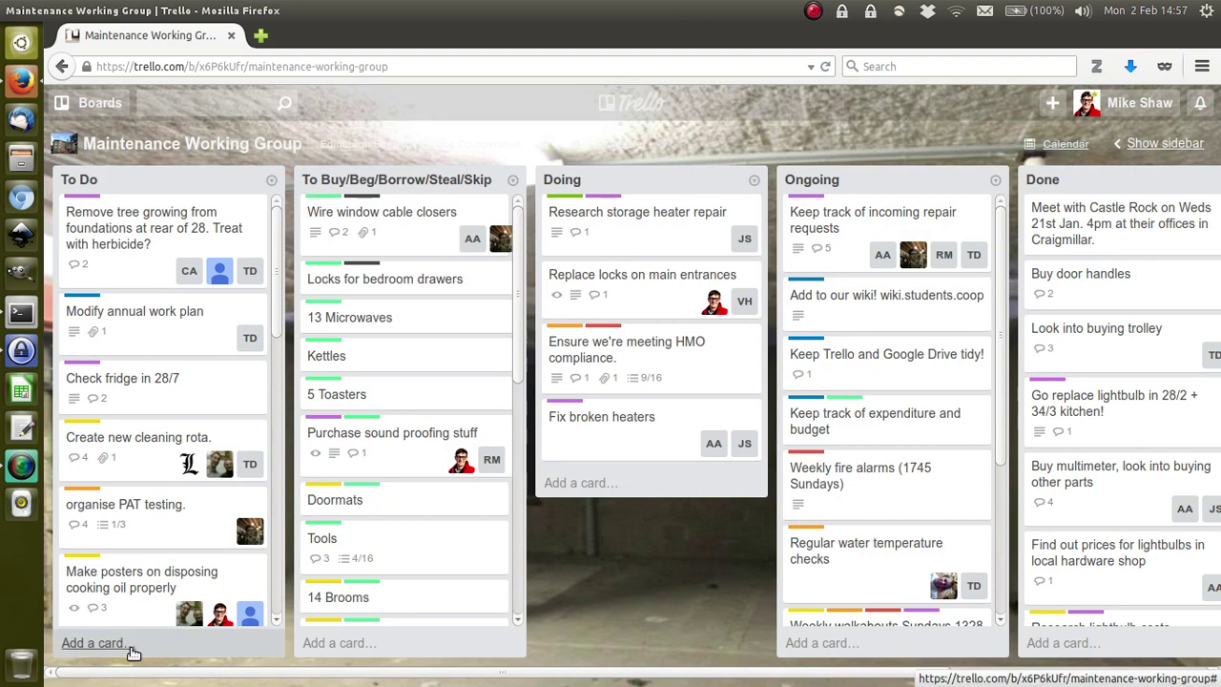
- Add a 'Make a Trello training video' card at the end of the To Do list
click(131, 648)
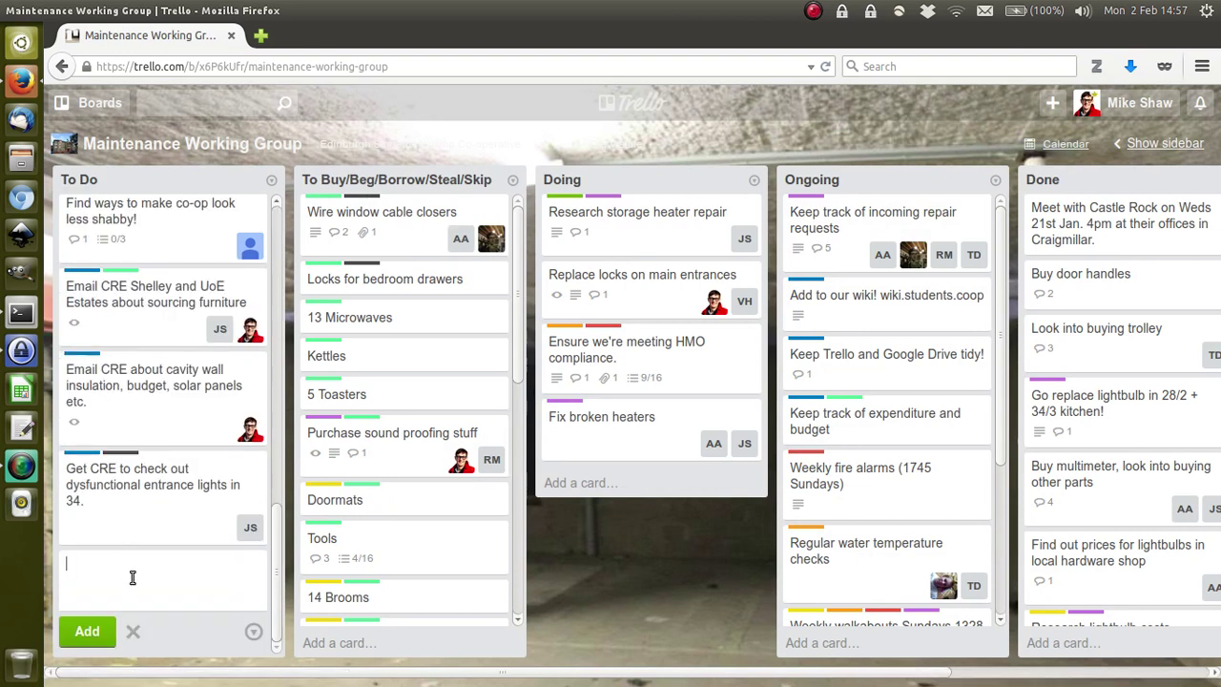
text(Make a Trello training video)
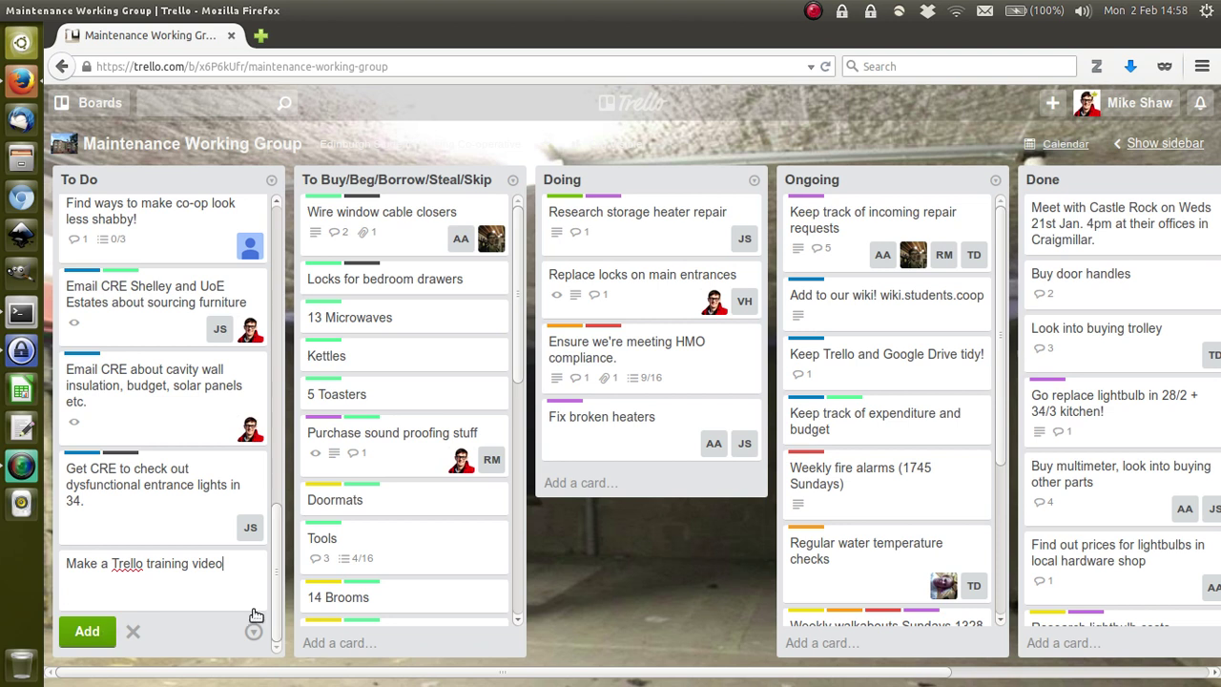
key(Return)
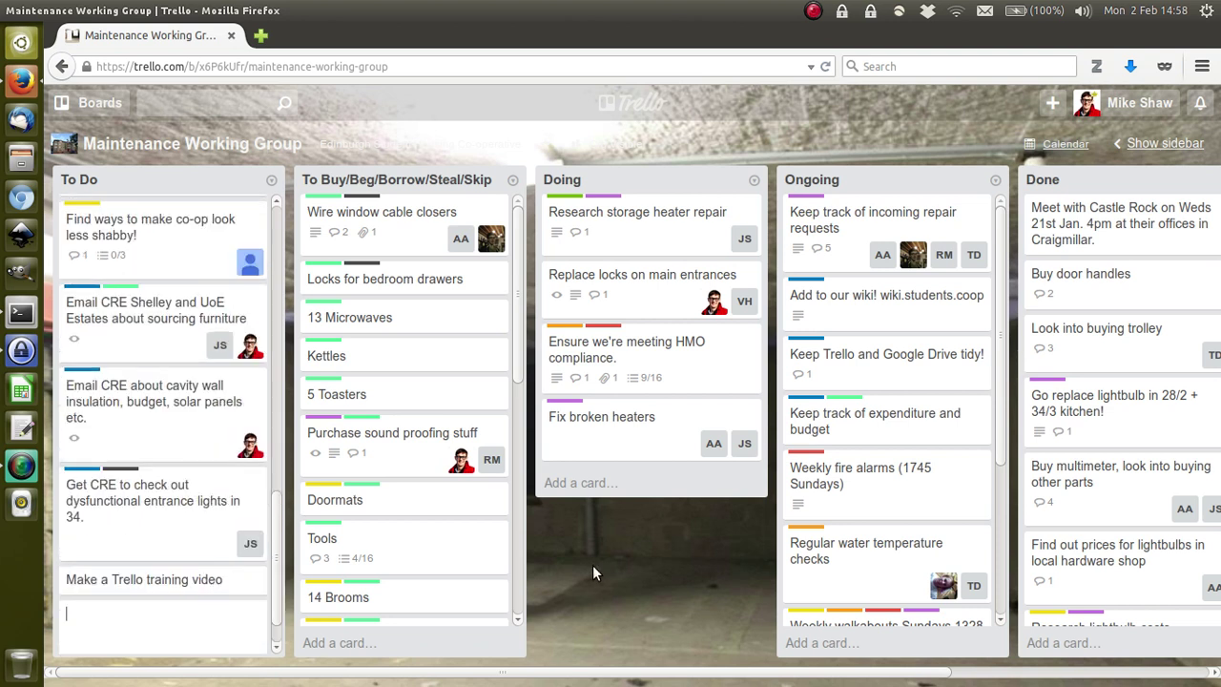
- Open the new card and draft the description 'Need to make a video to help members learn about Trello and use it more effectively.'
click(184, 584)
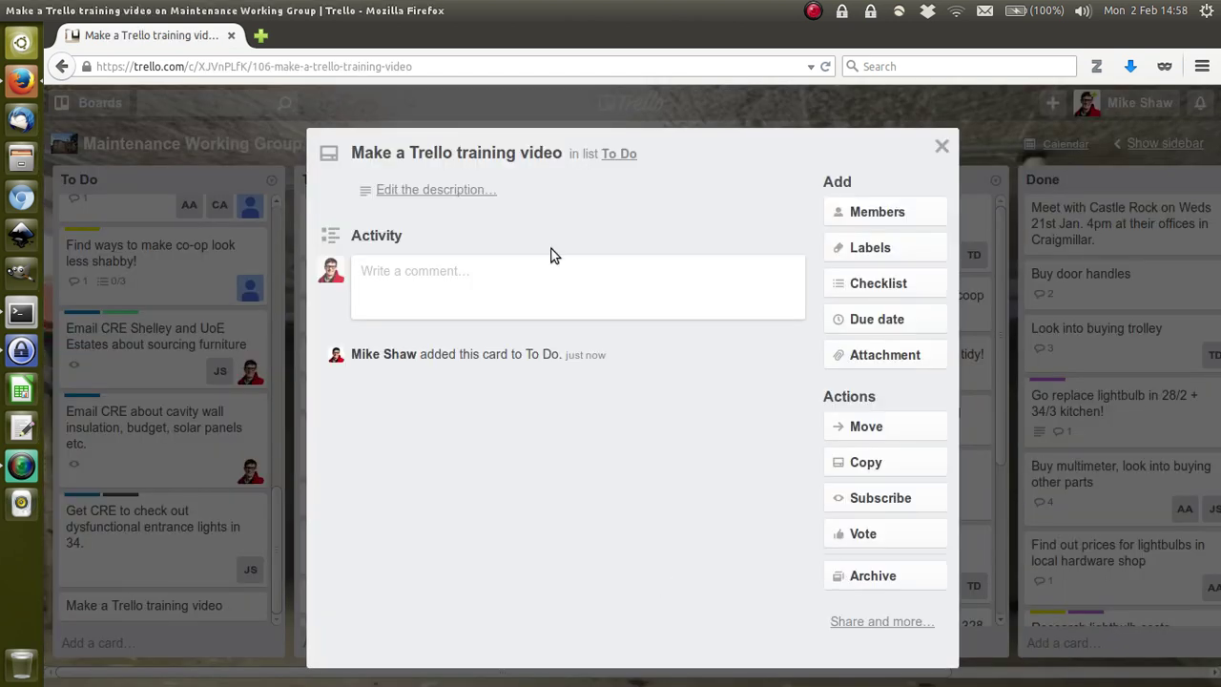
click(456, 189)
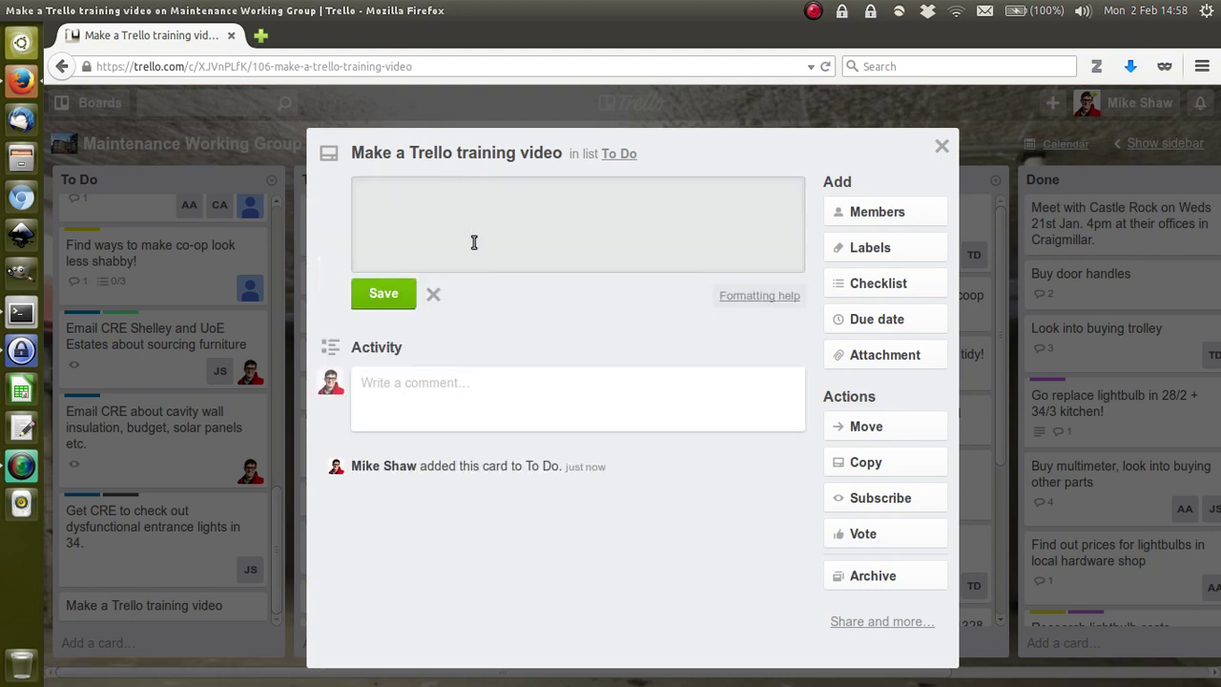
text(Need to make a video)
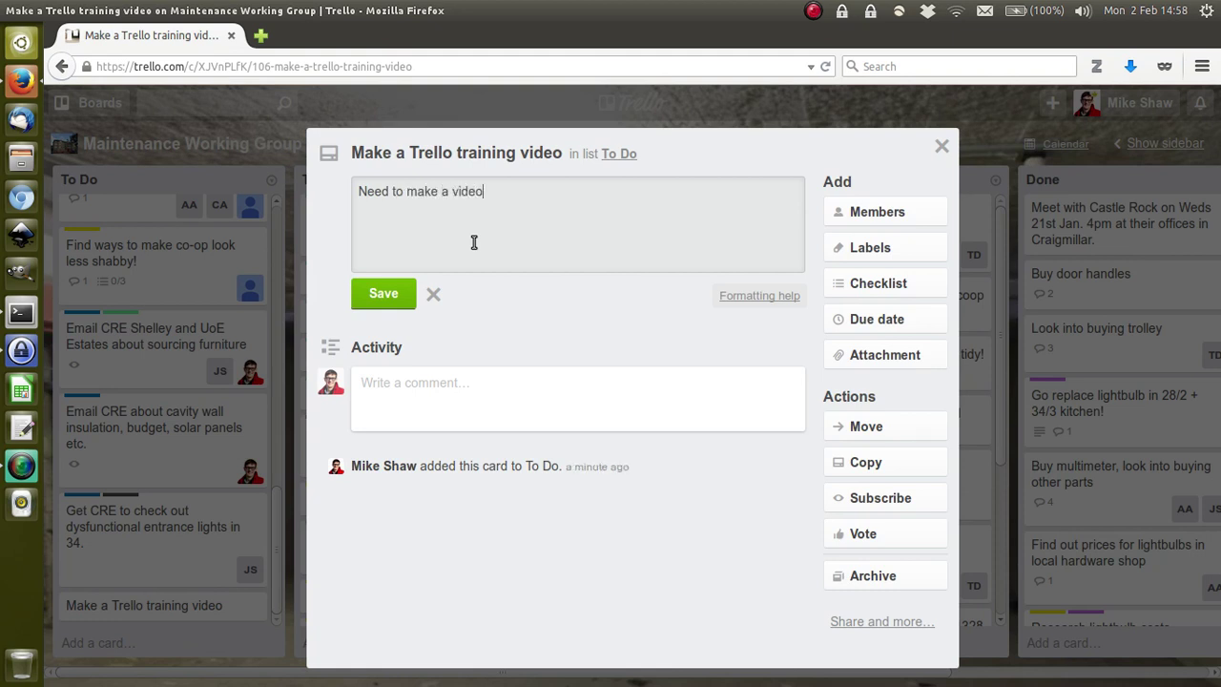
text( to help members learn abou)
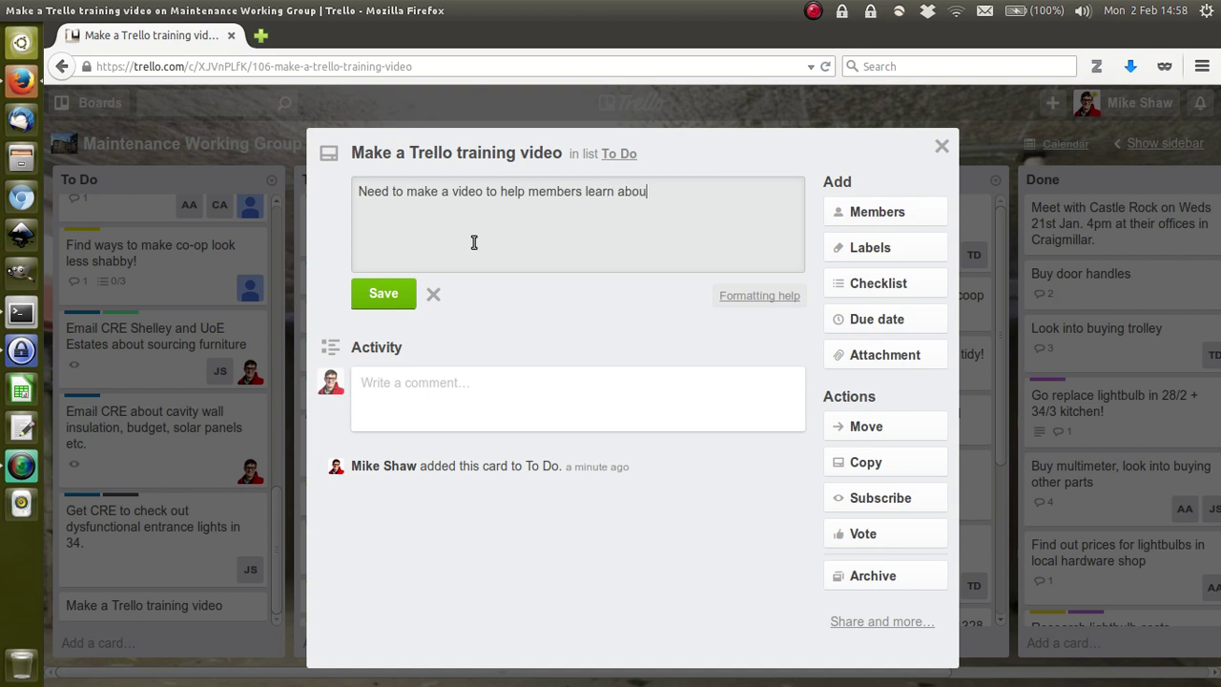
text(t Trello and use it more effecti)
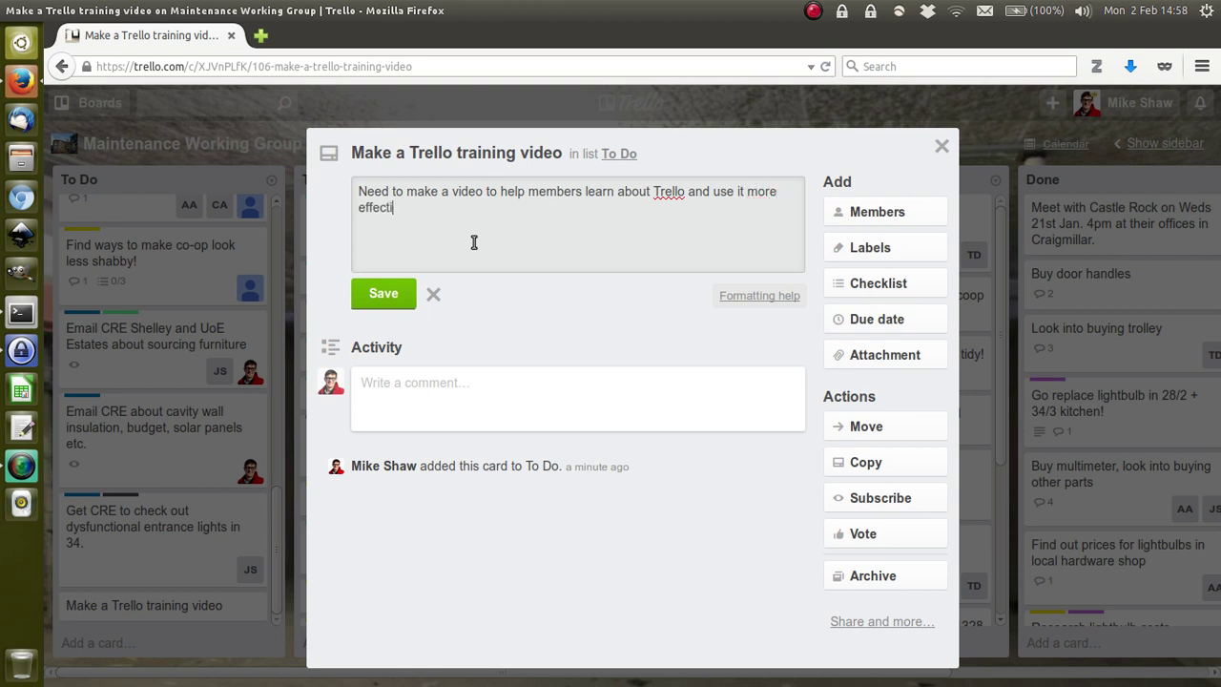
text(vely.)
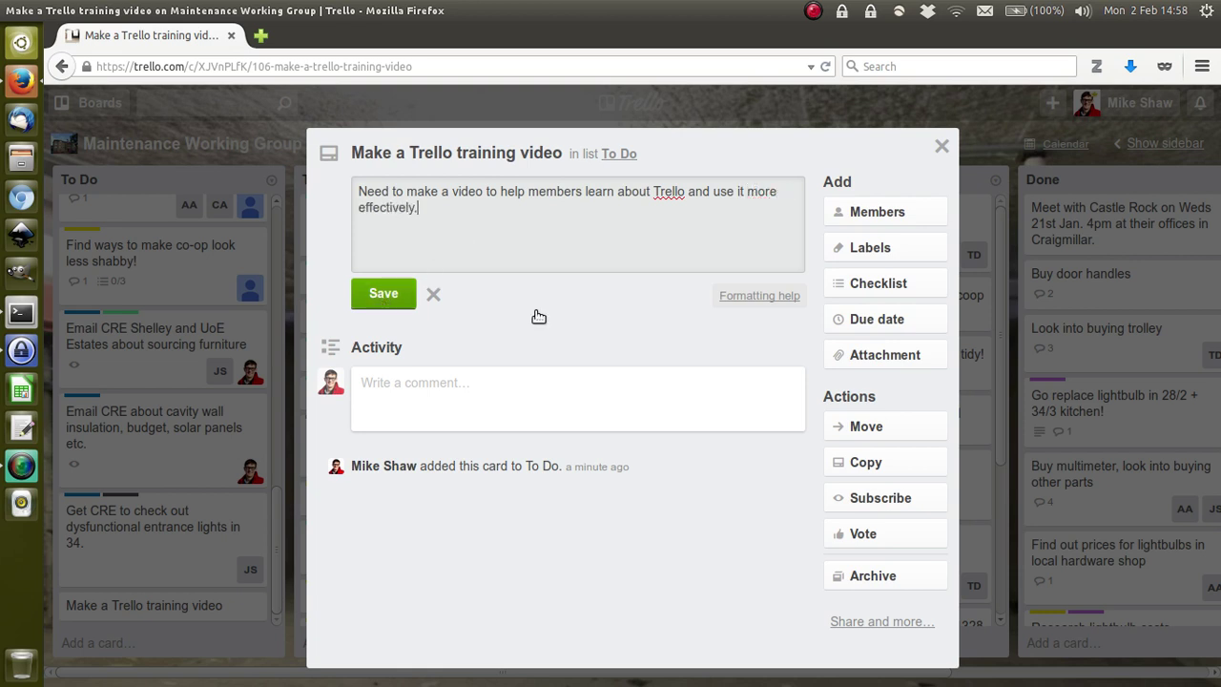
- Save the card's description and join the card as a member
click(611, 318)
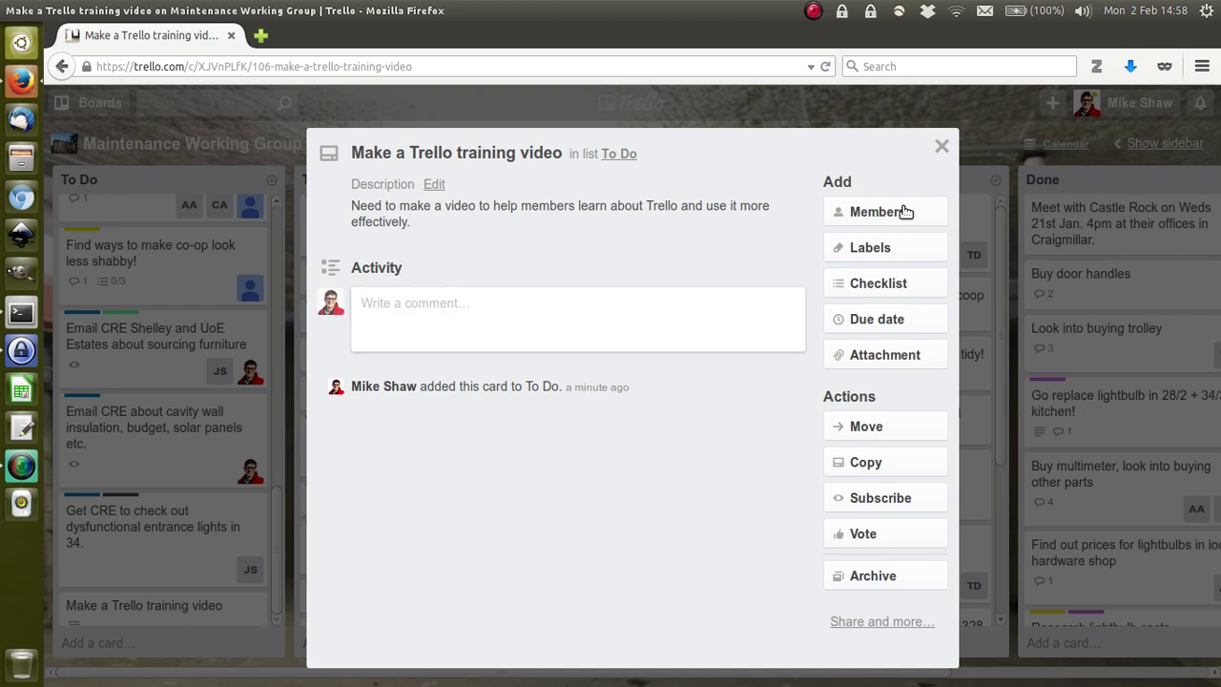
drag(904, 212, 784, 198)
click(858, 219)
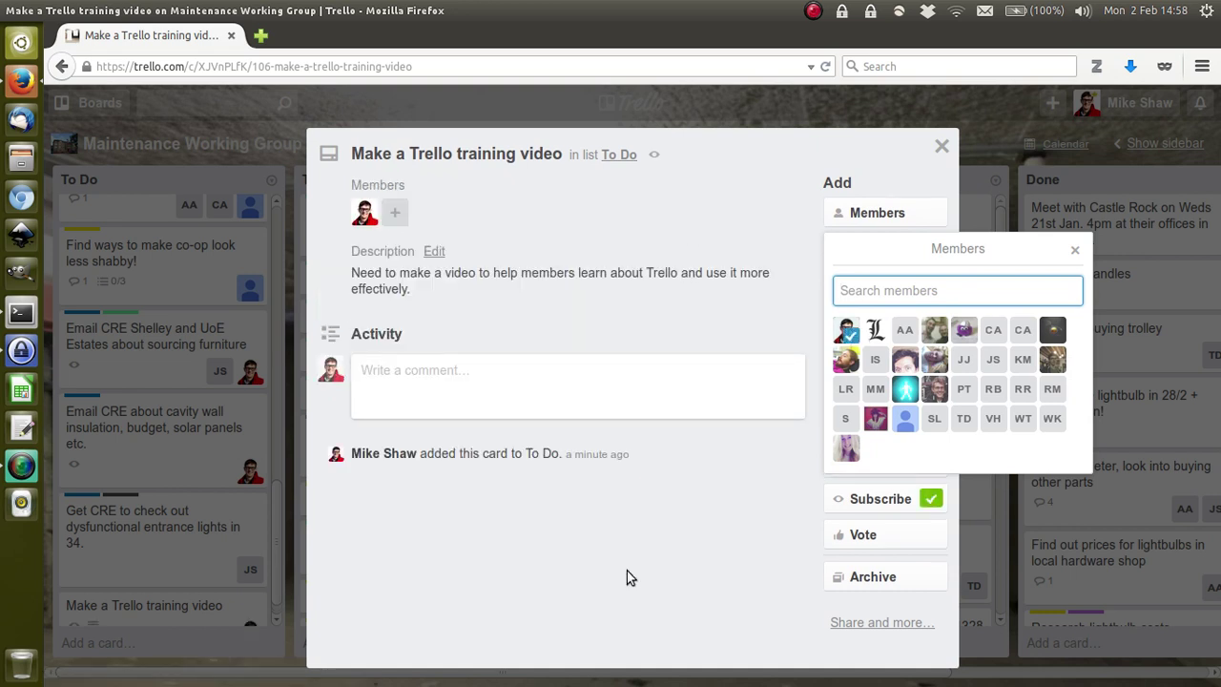
key(Escape)
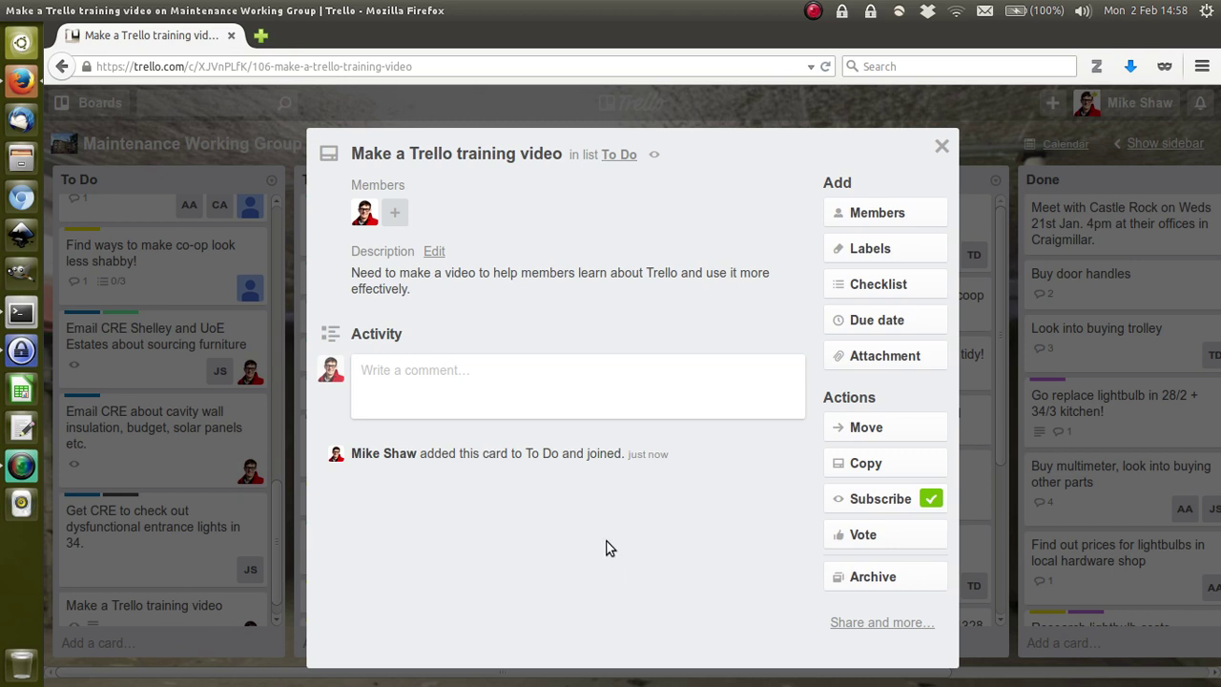
- Tag the card with the Logistical label
click(885, 253)
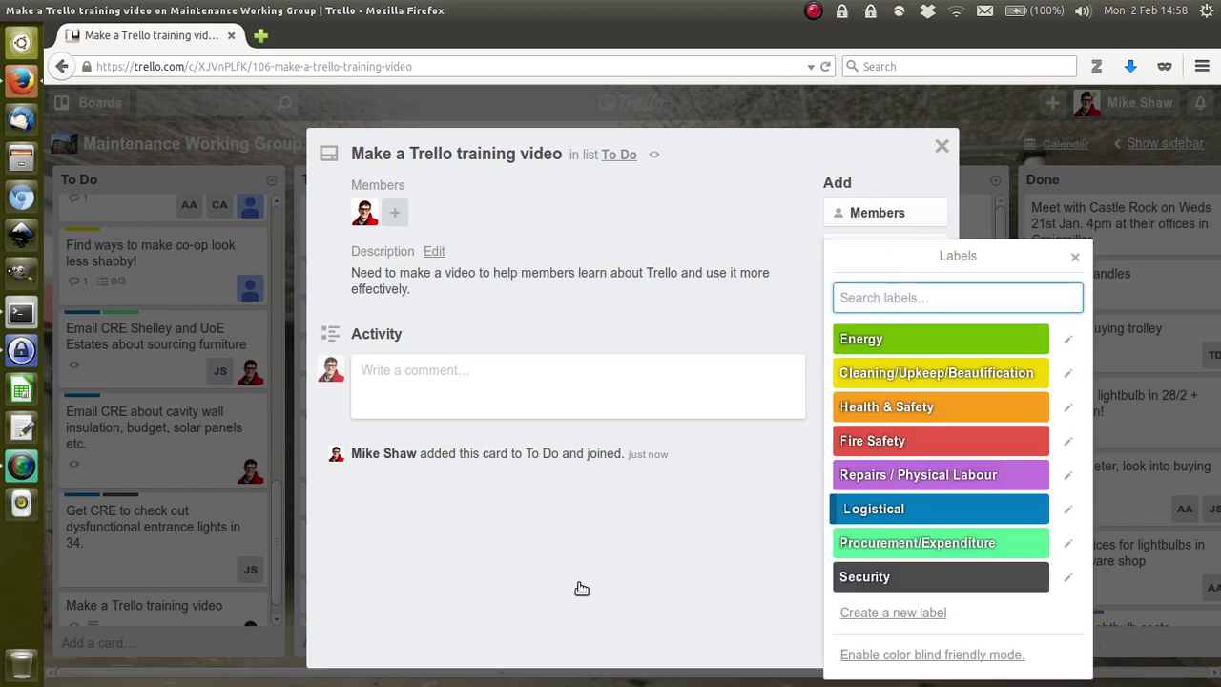
click(872, 508)
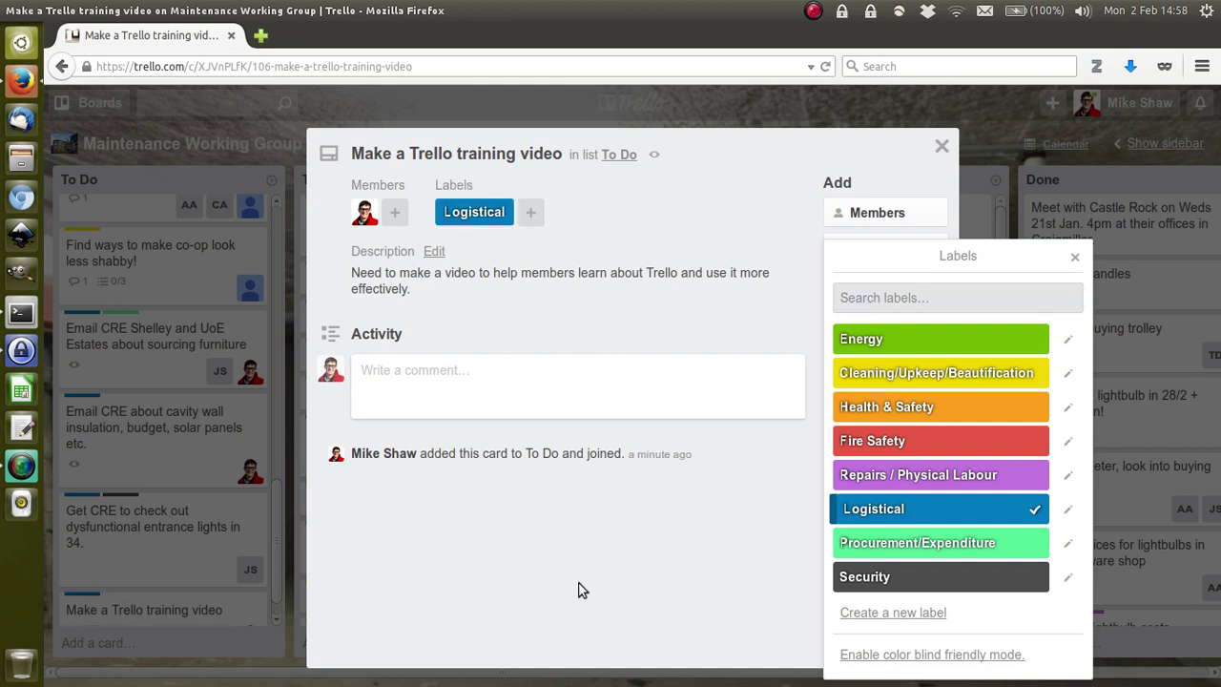
click(679, 576)
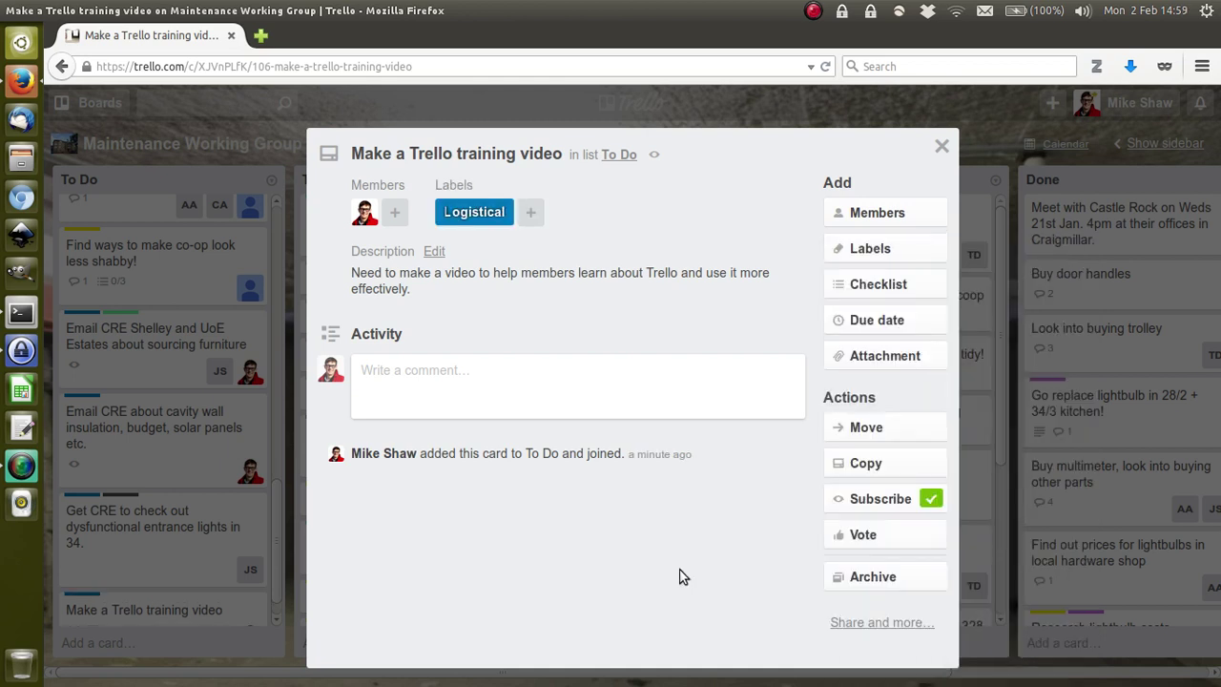
- Create a 'Things that need doing' checklist whose first item gets a mentioned member's microphone
click(885, 286)
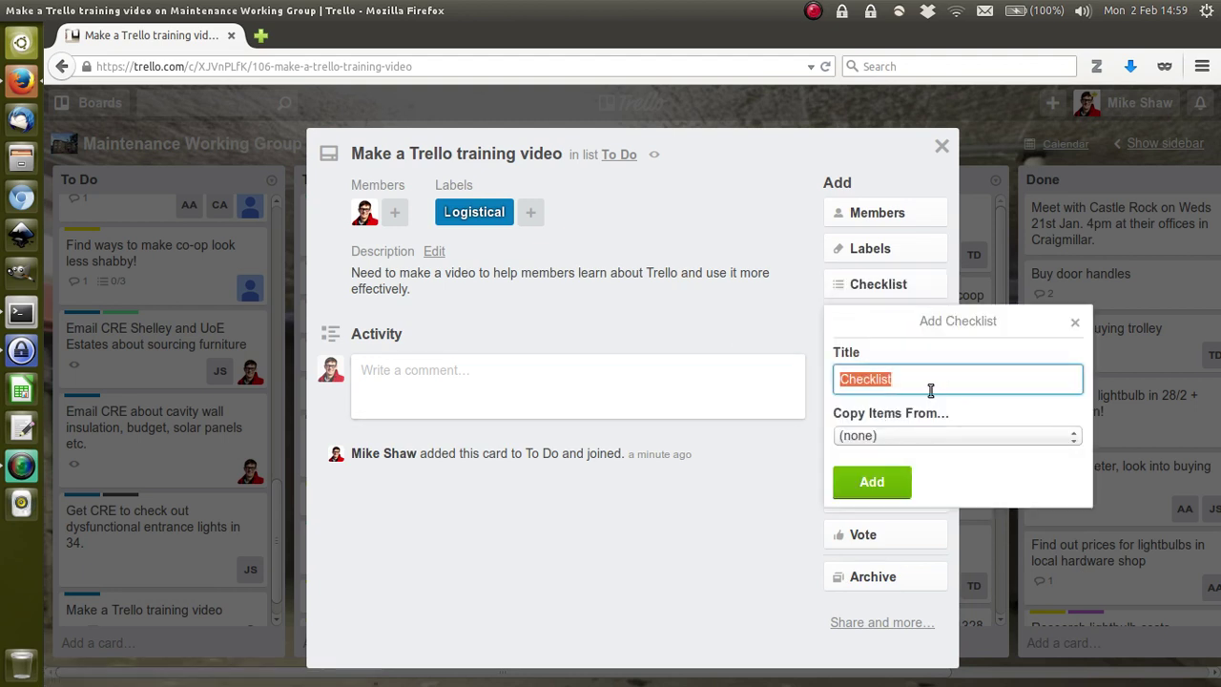
text(Things that need doing)
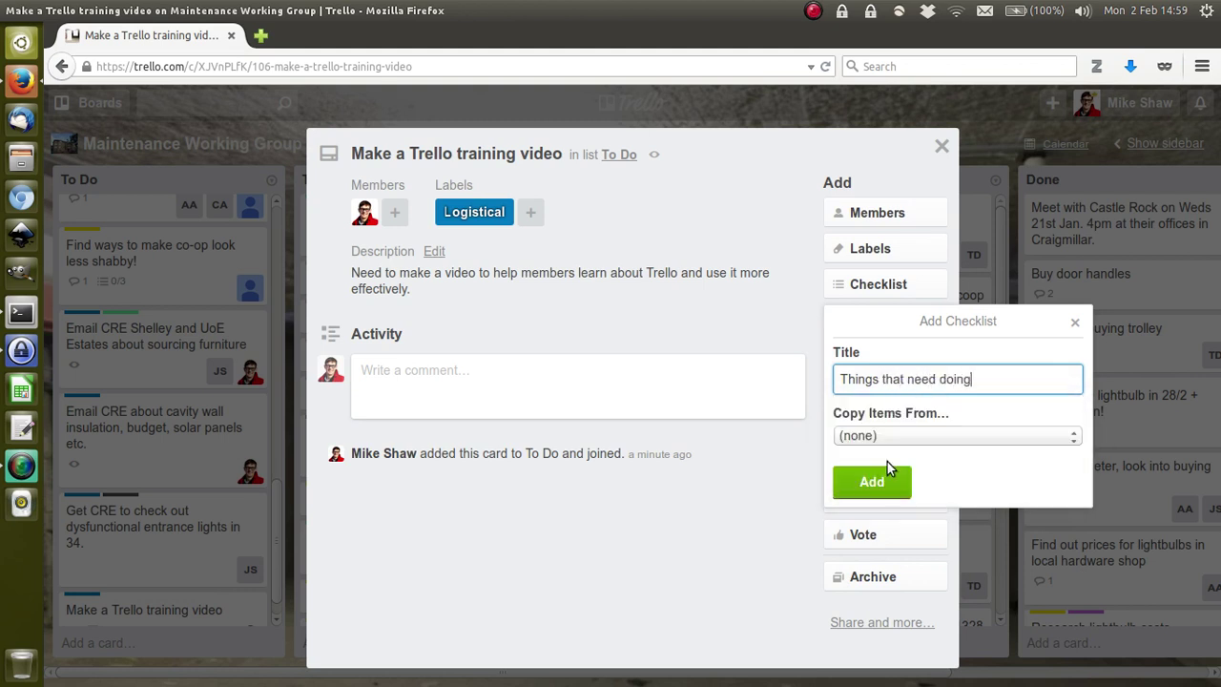
click(870, 485)
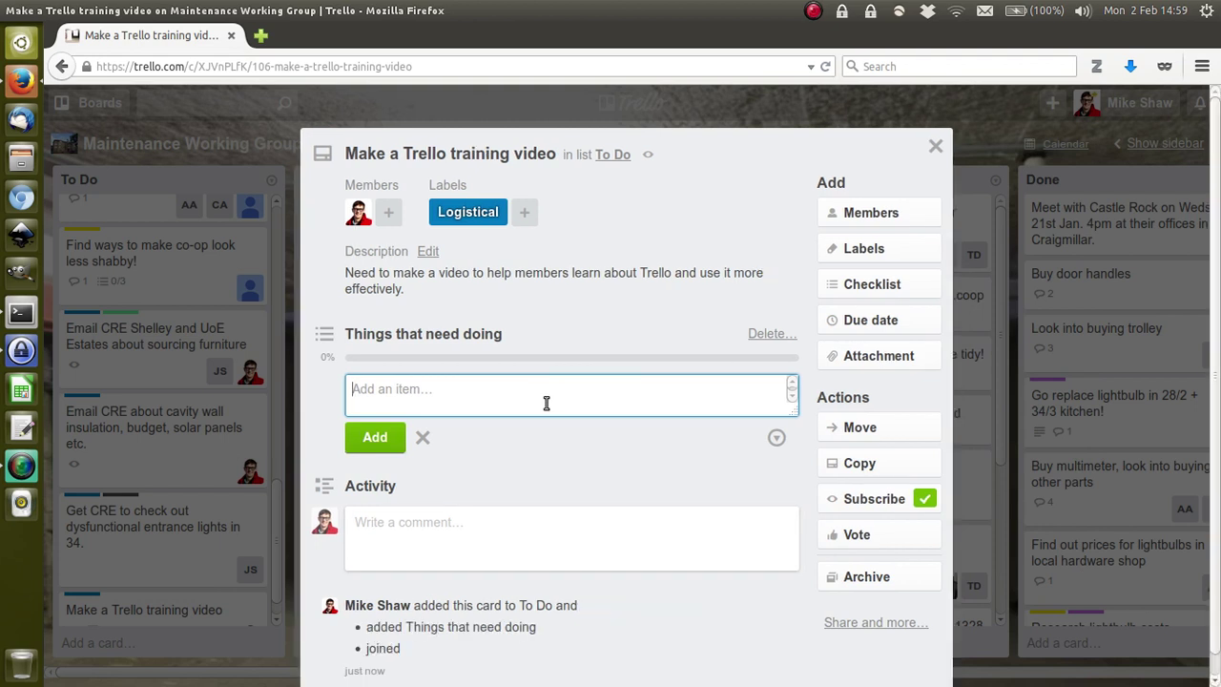
text(Get @euan)
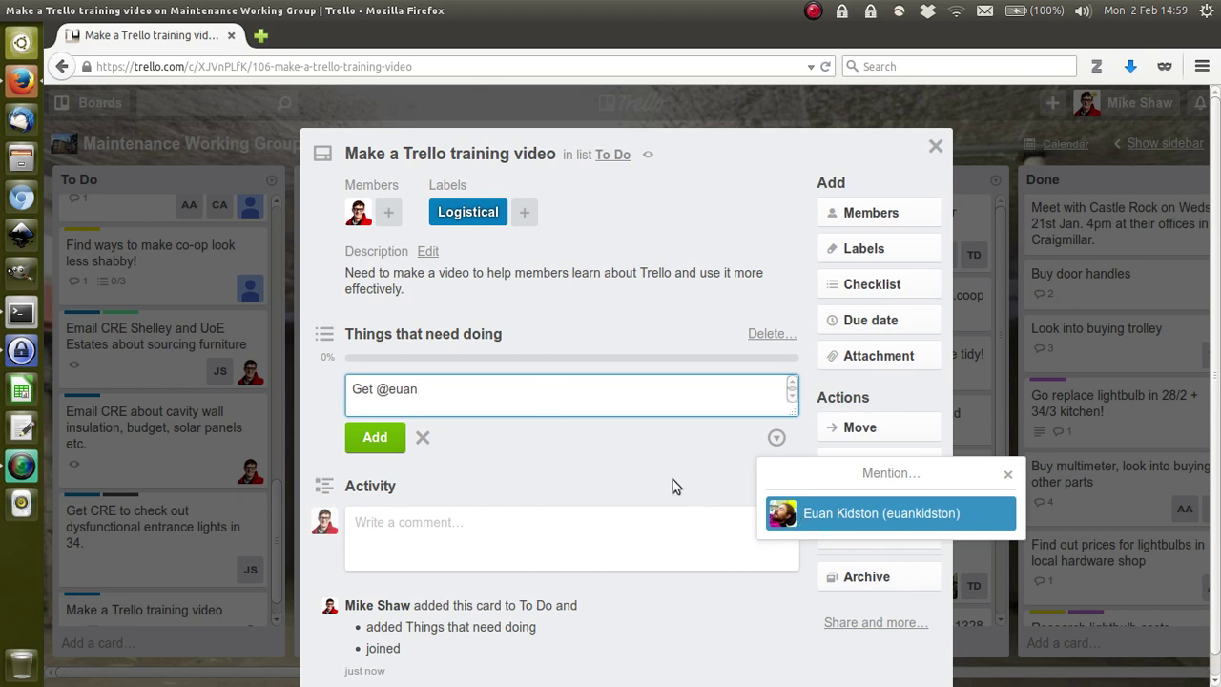
key(Return)
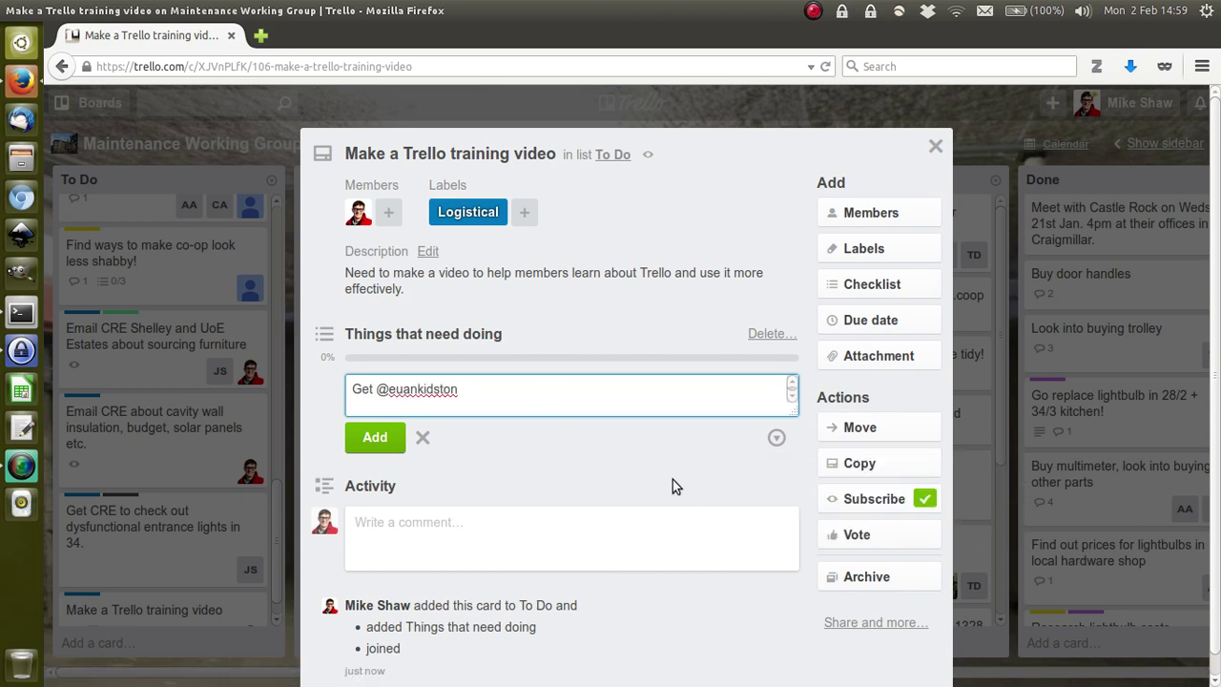
key(BackSpace)
text('s microphone)
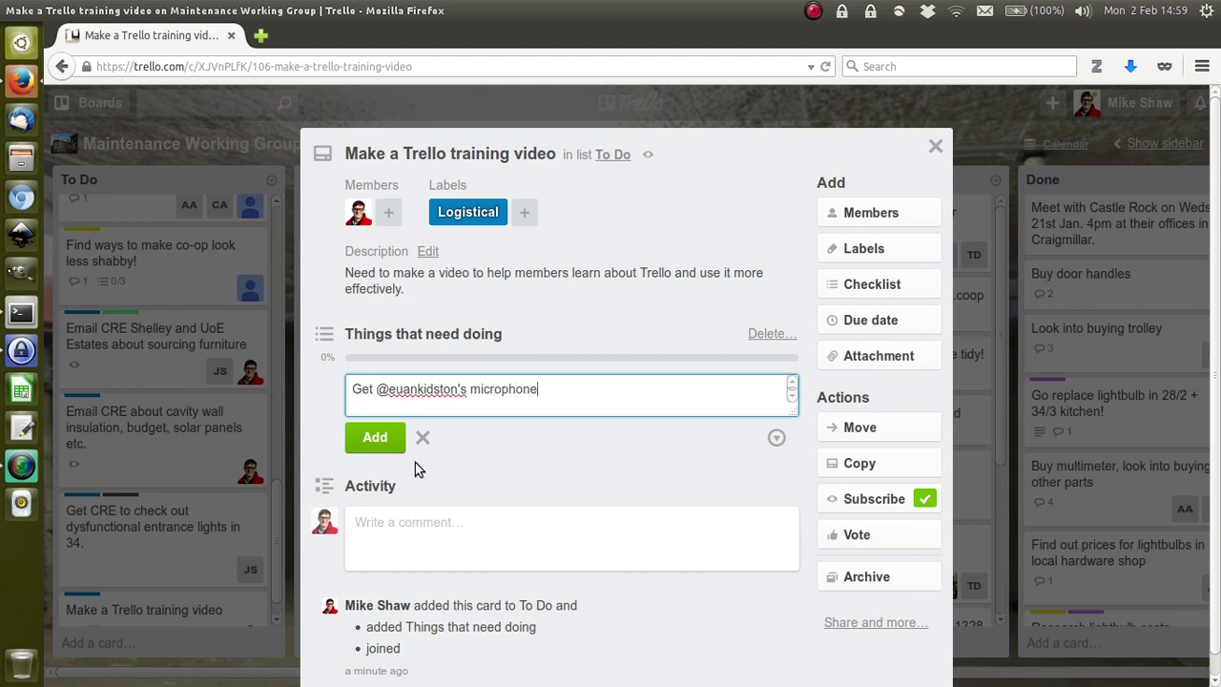
key(Return)
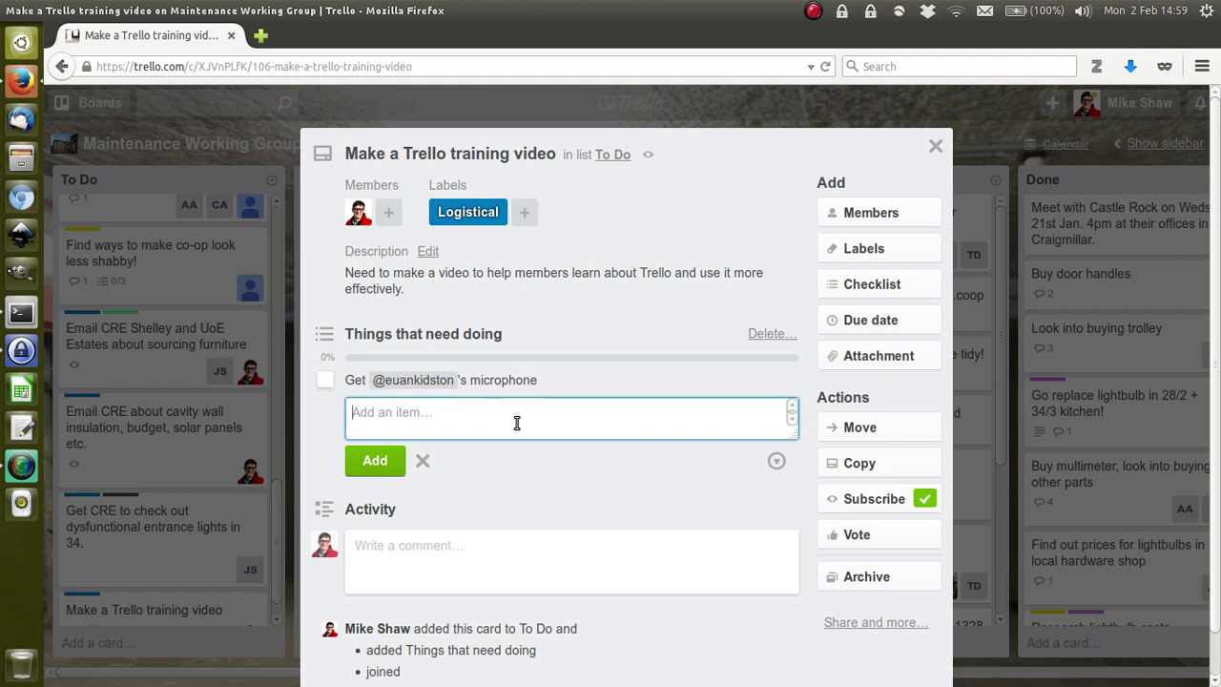
- Add 'Record video' and 'Upload and share' items, then tick the microphone item done
text(Record video)
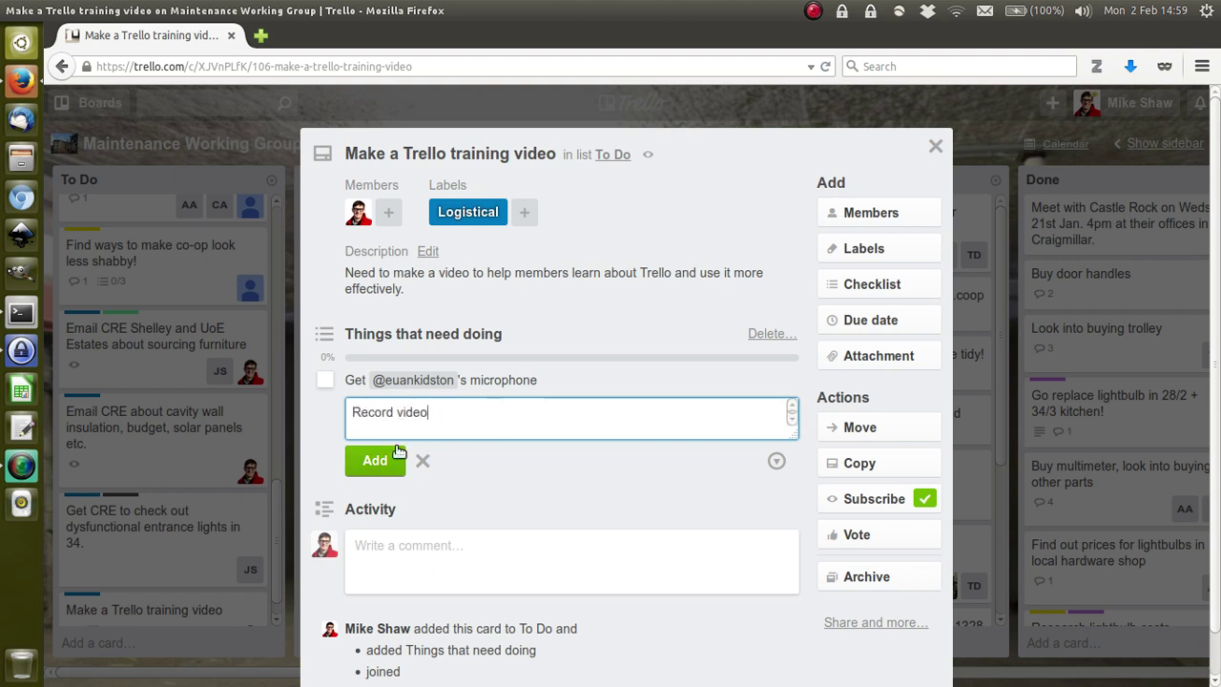
key(Return)
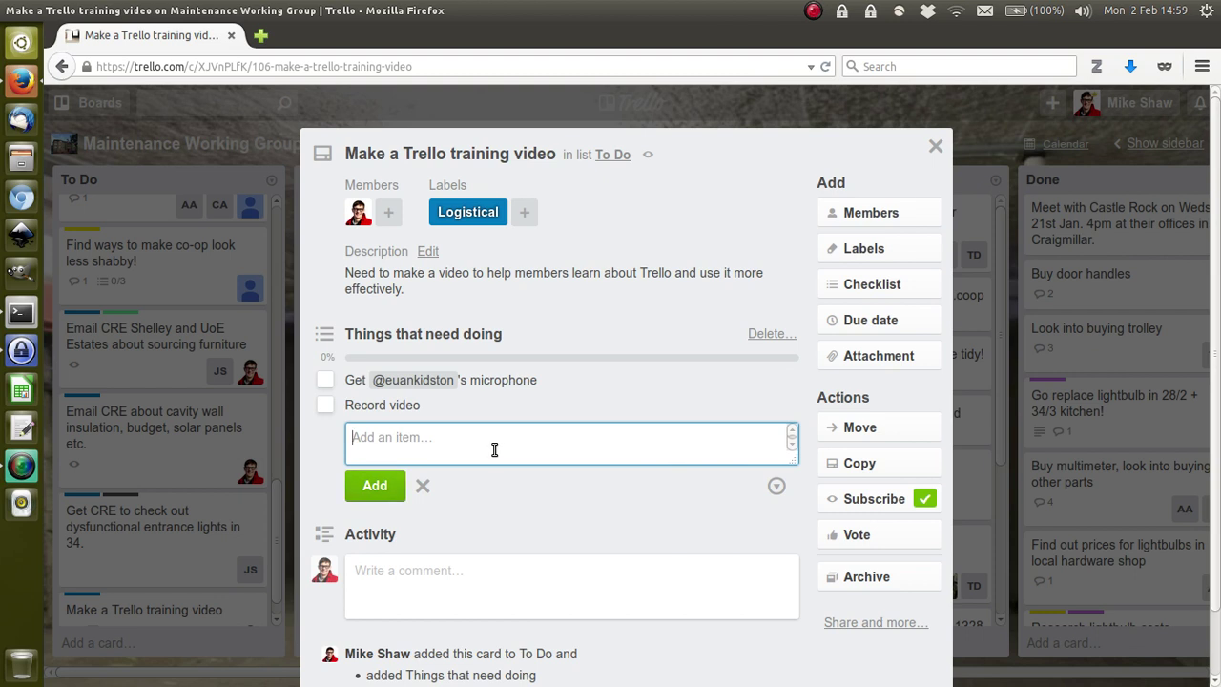
text(Upload and share)
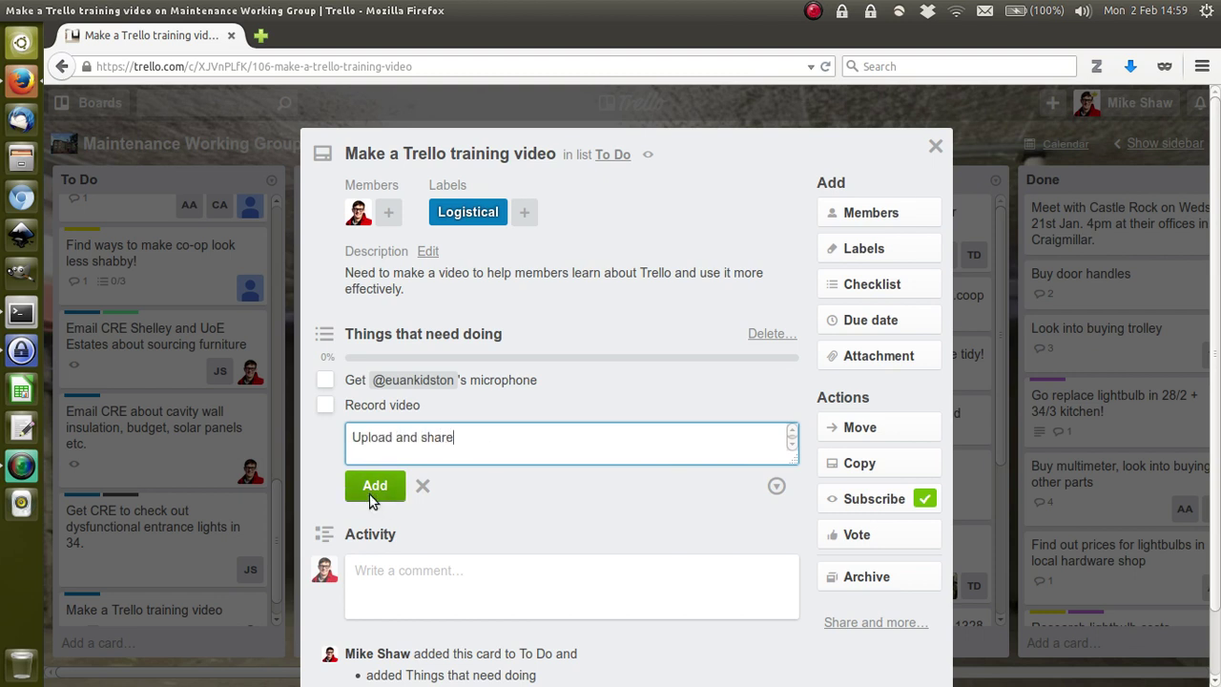
click(374, 488)
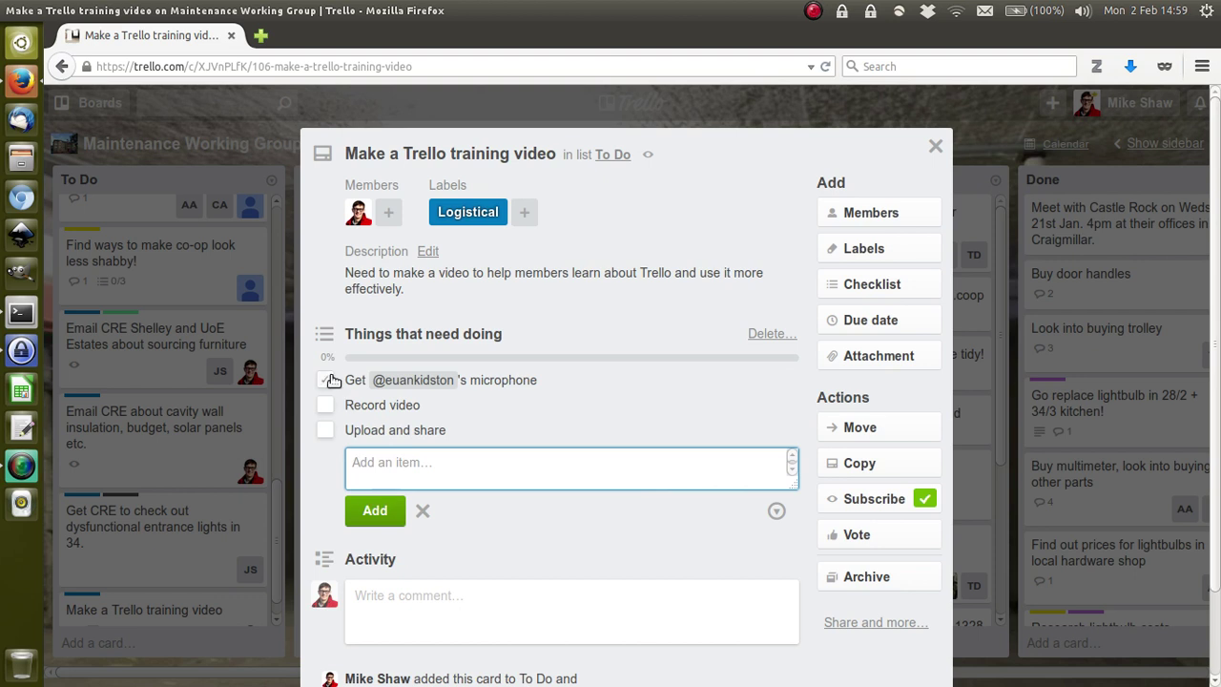
click(331, 380)
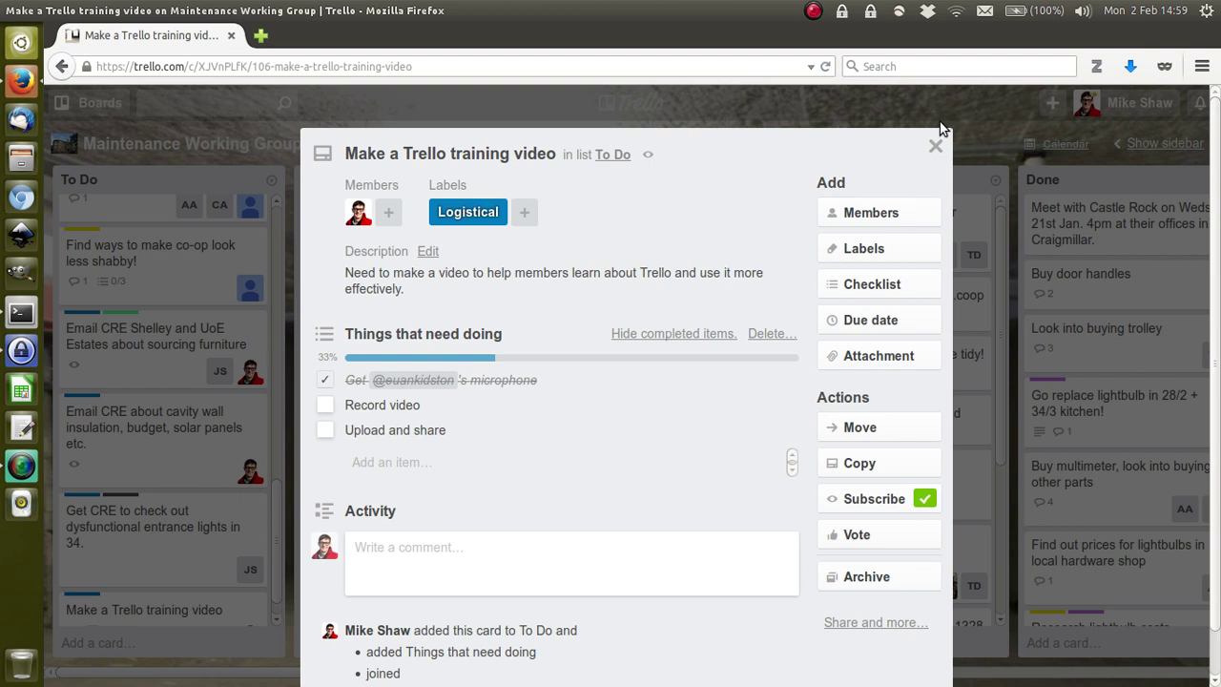
- Set the due date to Feb 3, 19:30 and attach logo-blue-lg.png from the Desktop
click(871, 324)
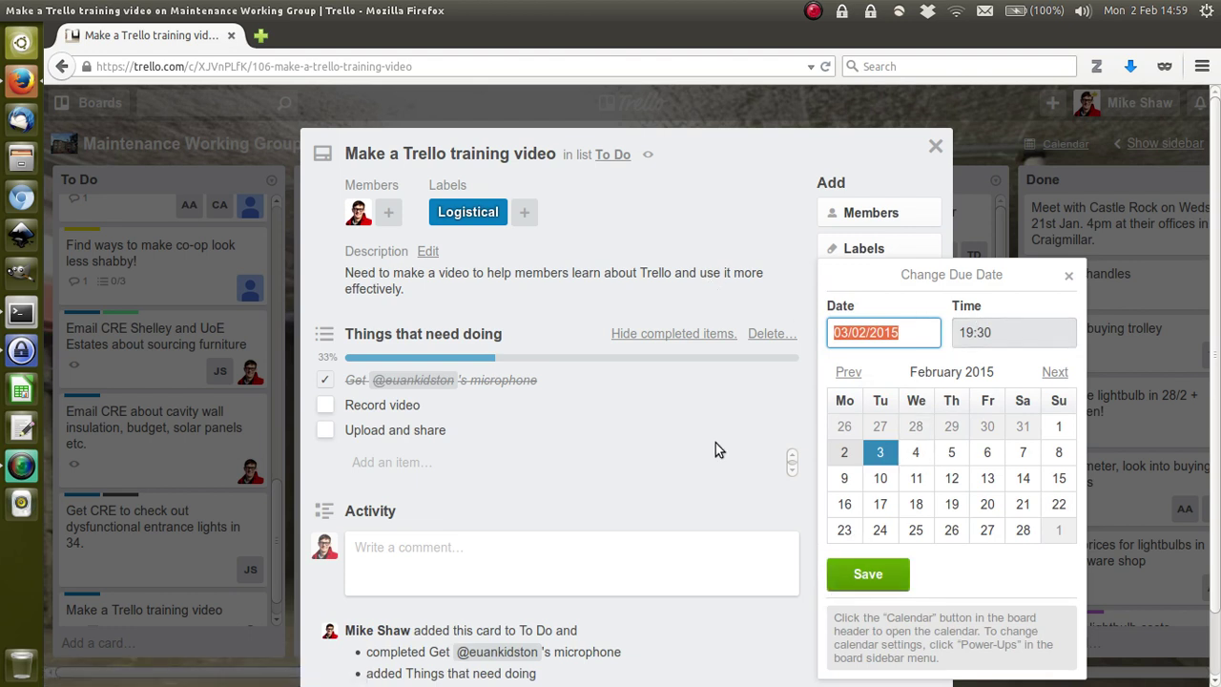
key(Return)
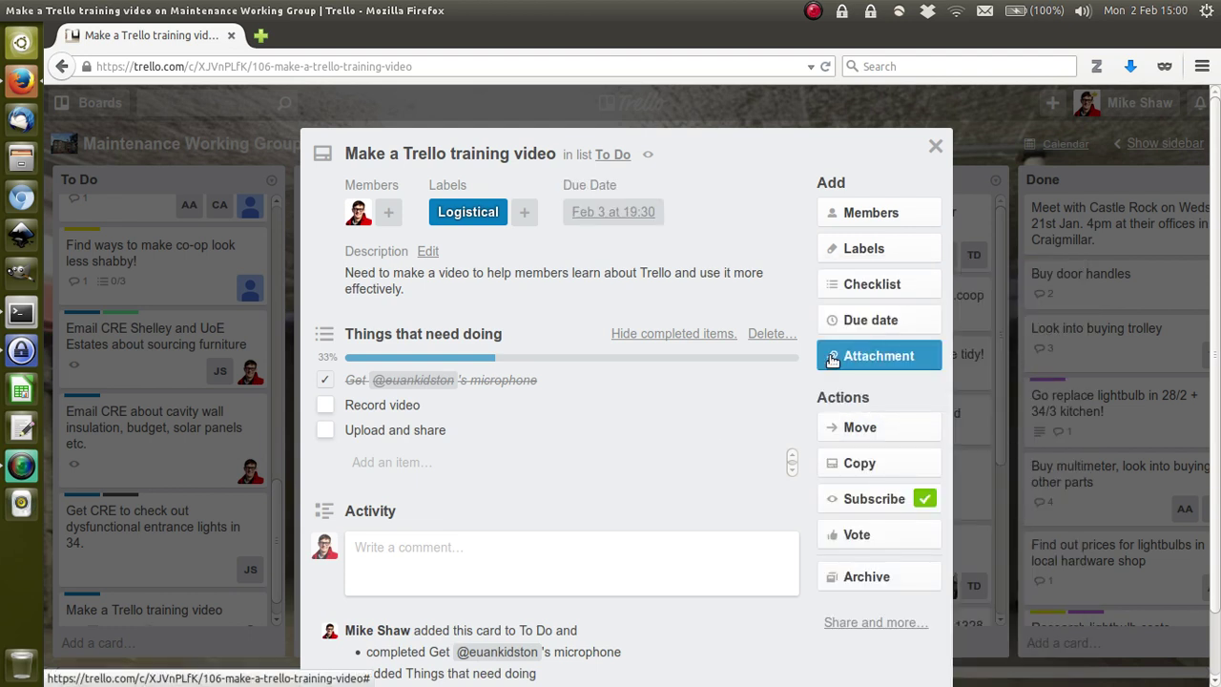
click(861, 354)
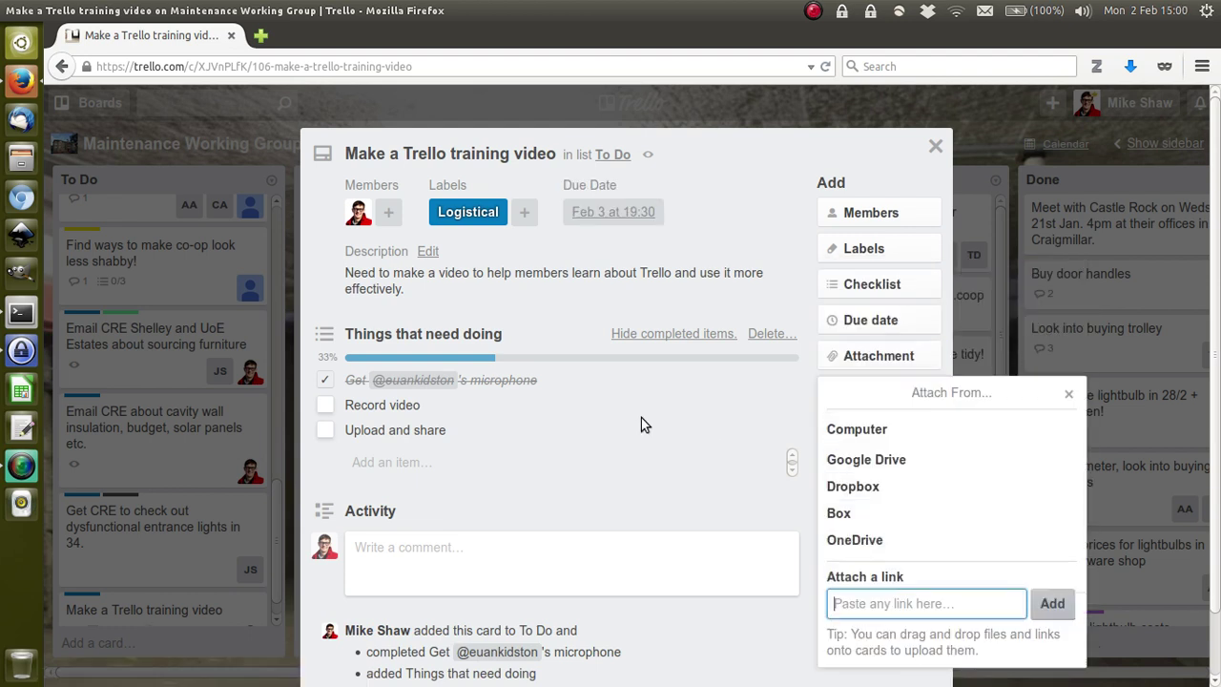
click(840, 432)
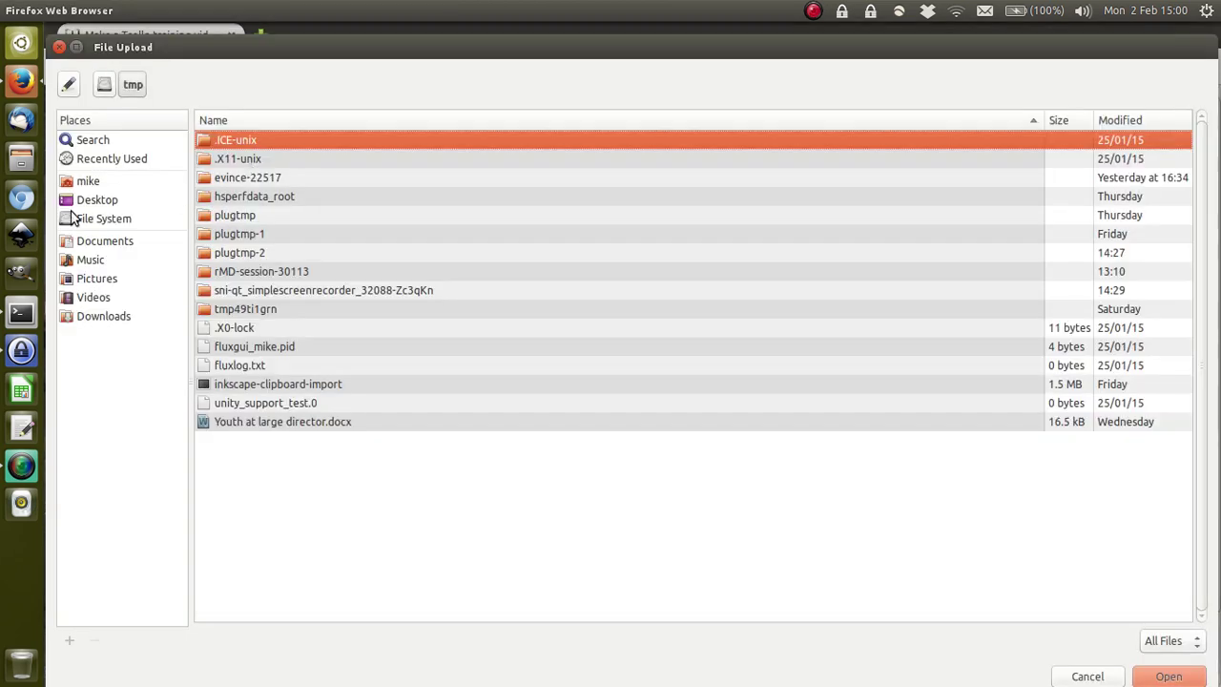
click(78, 200)
click(244, 141)
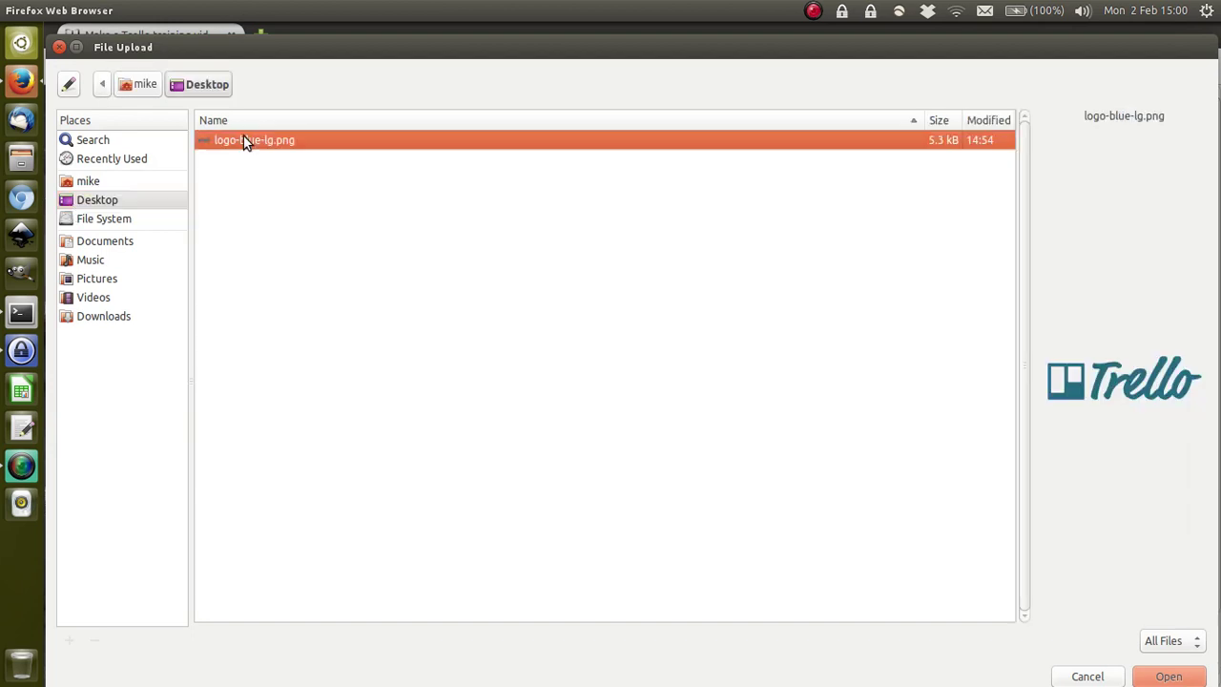
double_click(244, 141)
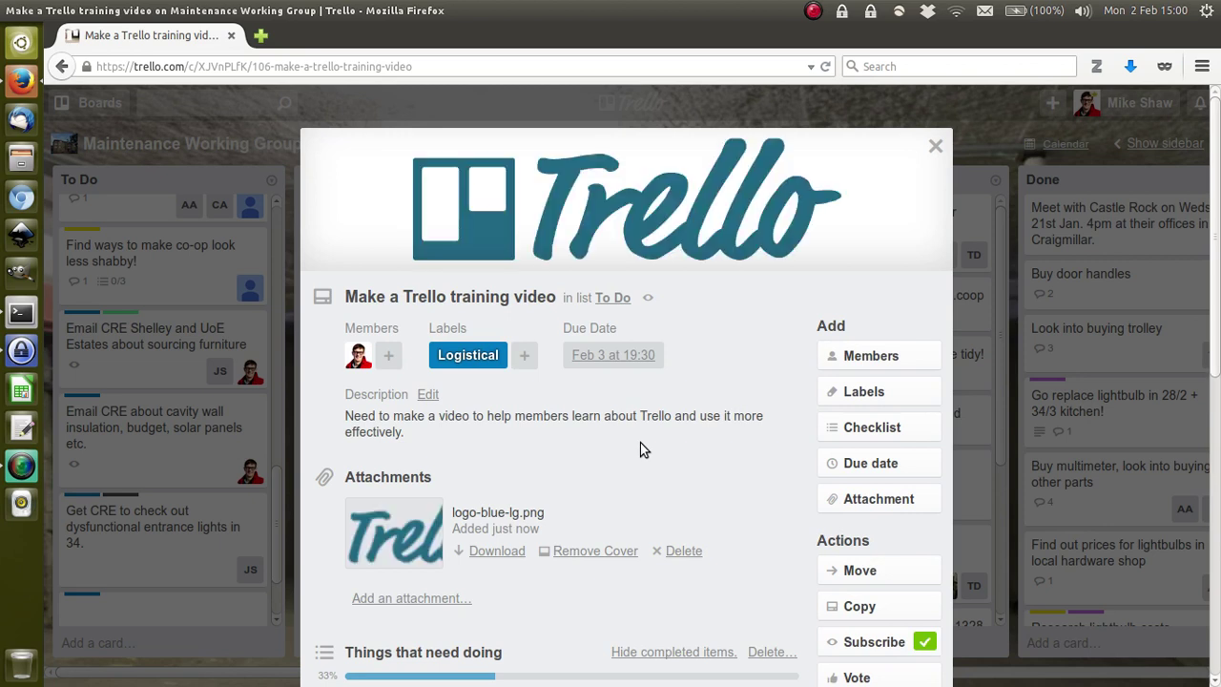
- Browse Google Drive for an attachment without choosing one, then re-save the description unchanged
click(887, 503)
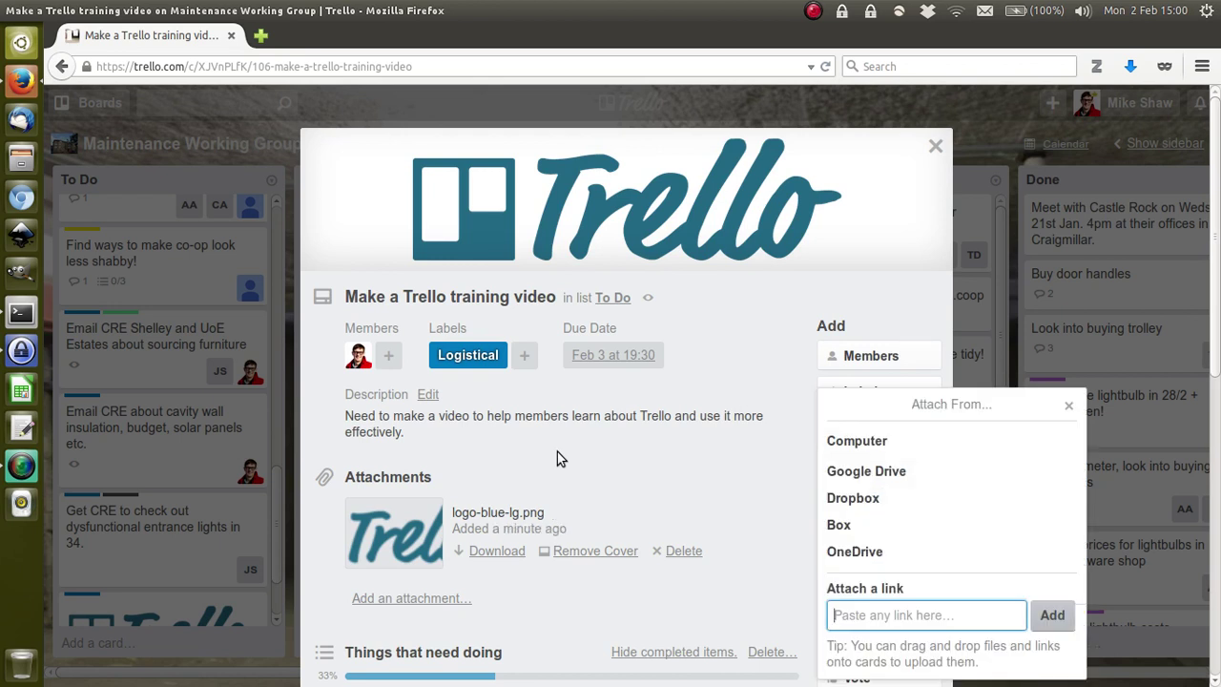
click(856, 477)
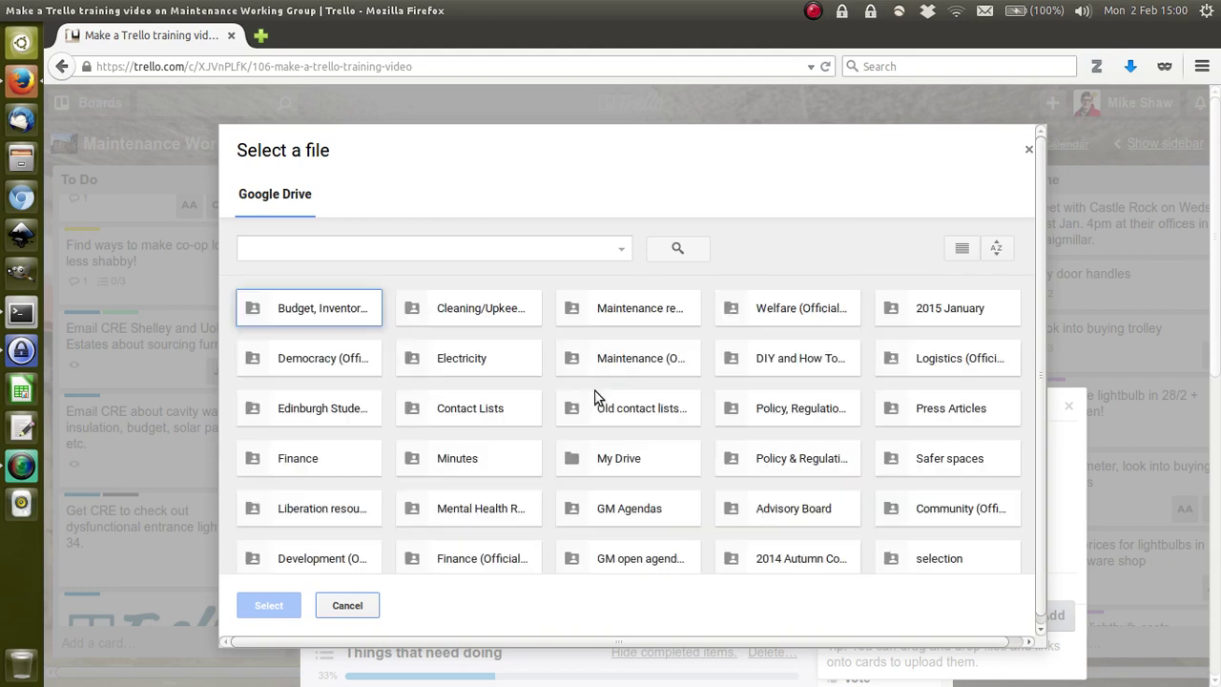
click(349, 608)
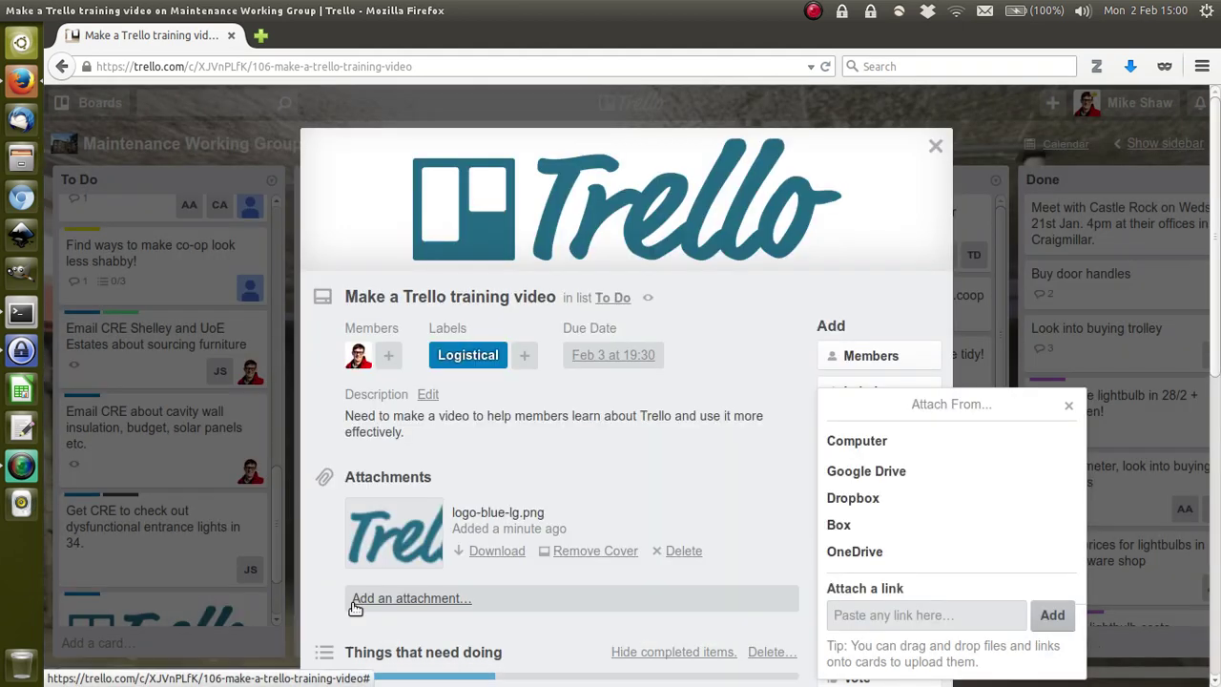
click(632, 423)
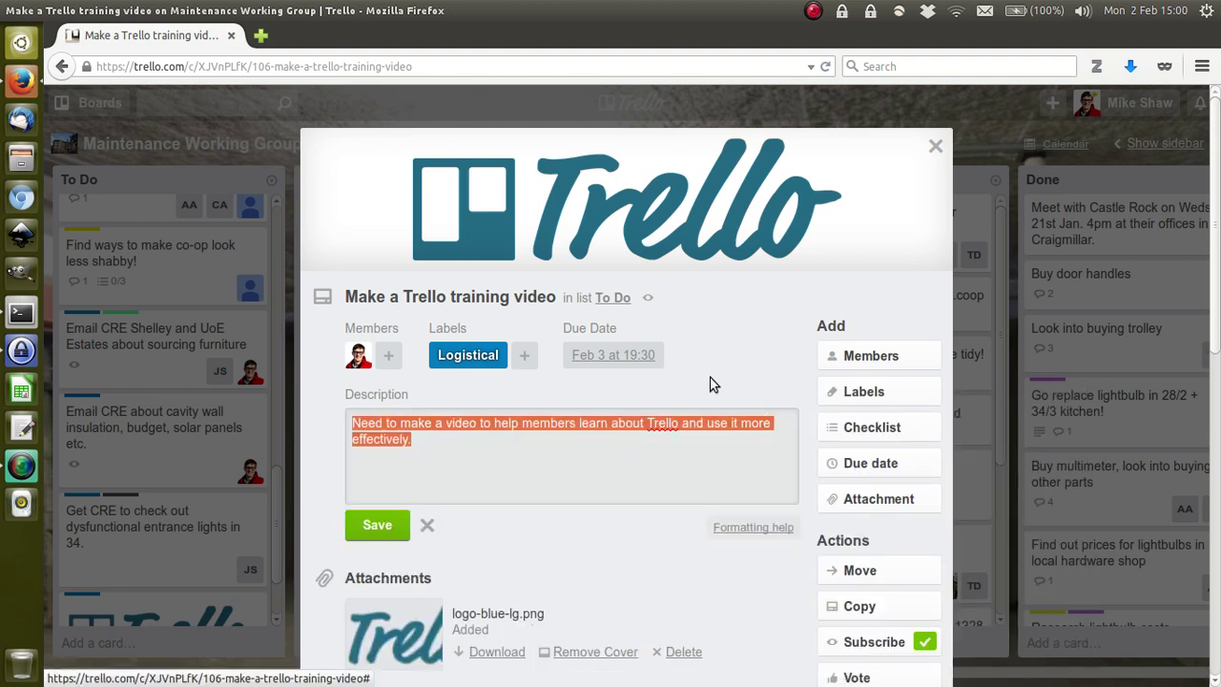
click(377, 529)
- Preview the attached logo full size, then close the card
click(662, 563)
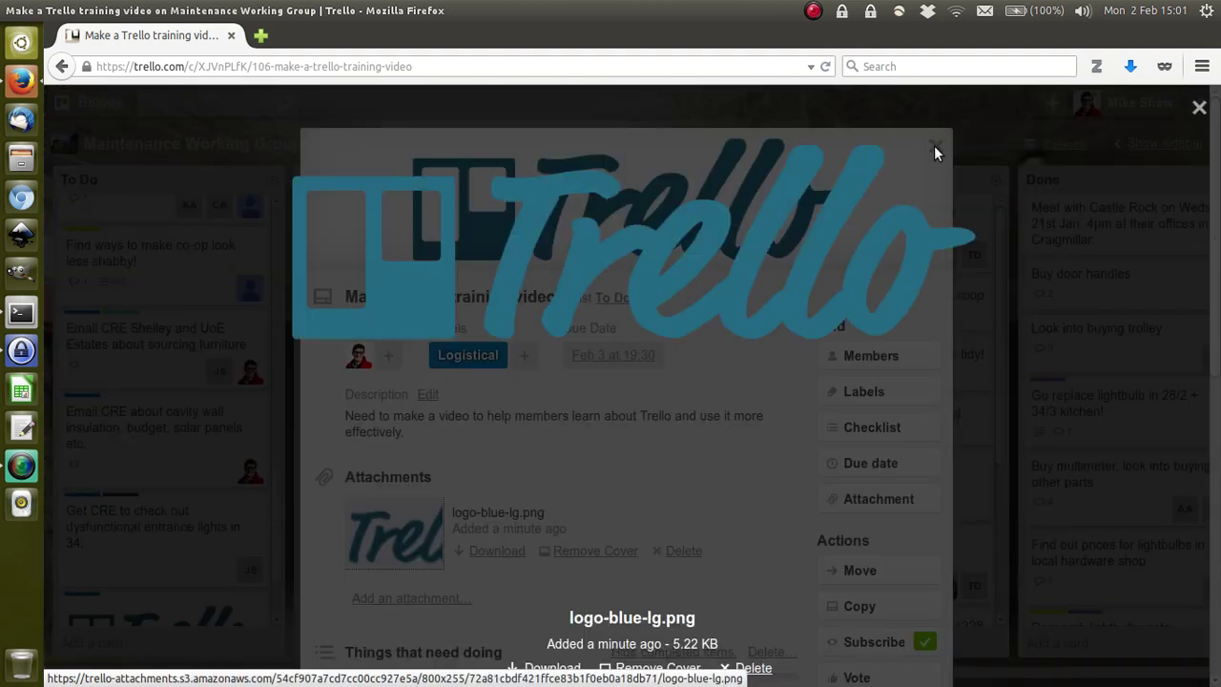
click(1199, 110)
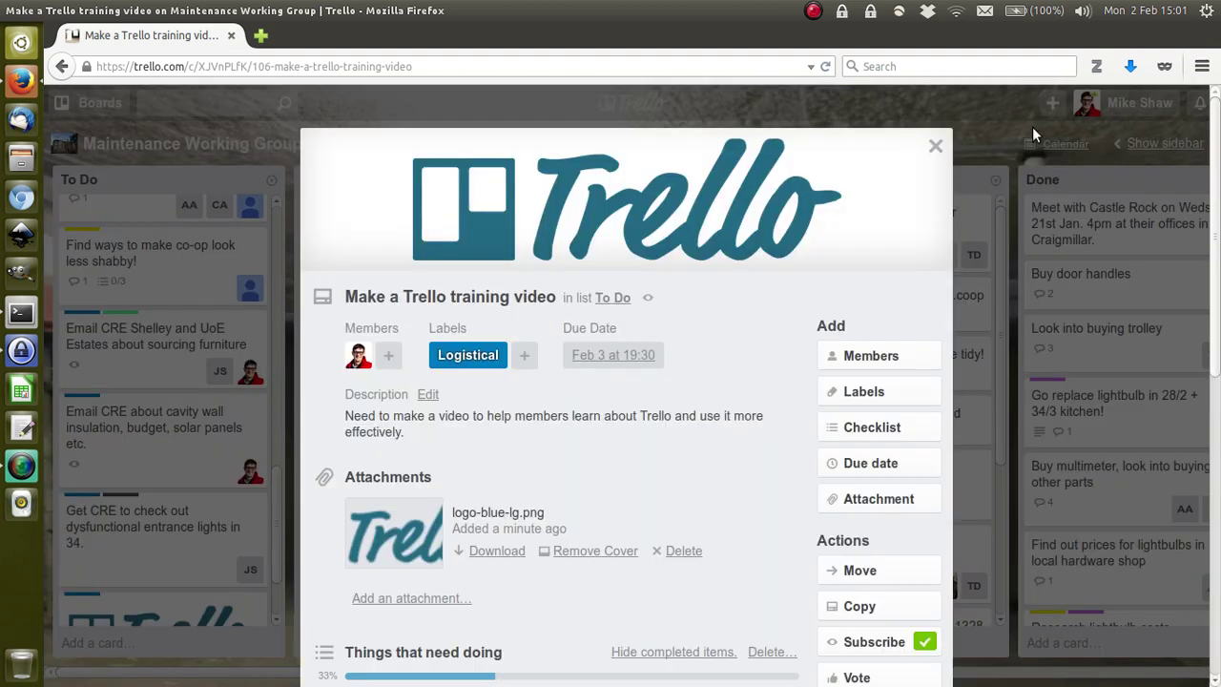
click(934, 148)
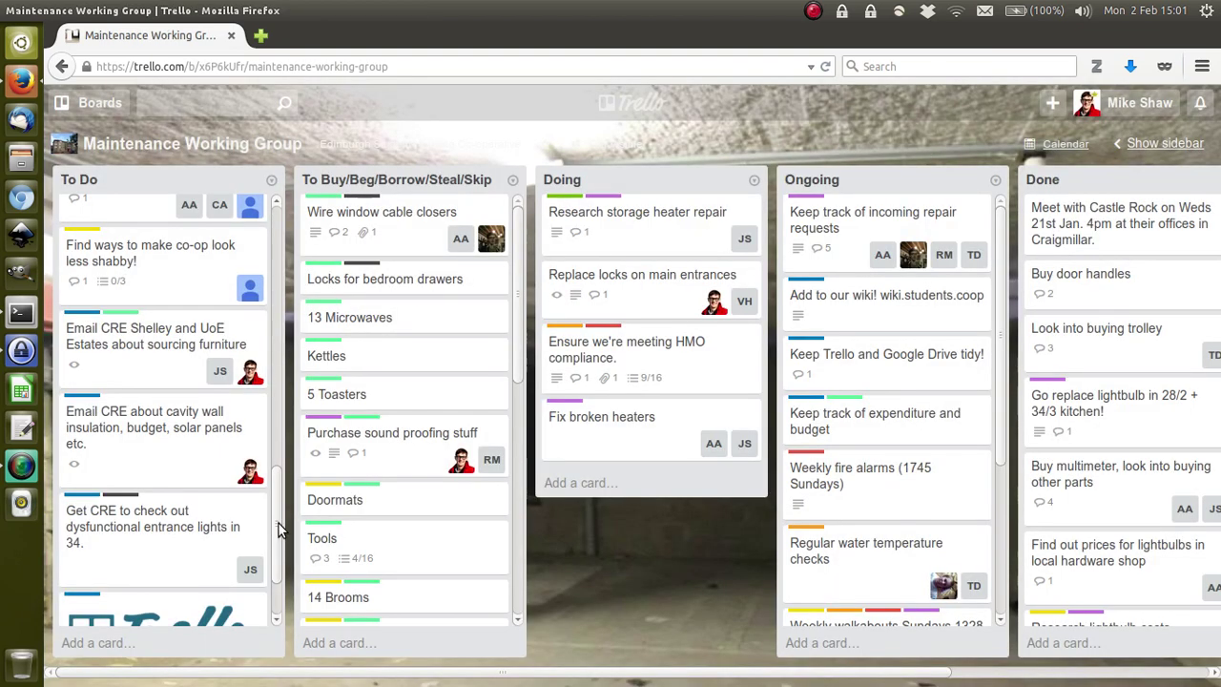
- Drag the 'Make a Trello training video' card from To Do to the top of Doing
scroll(275, 526, down, 2)
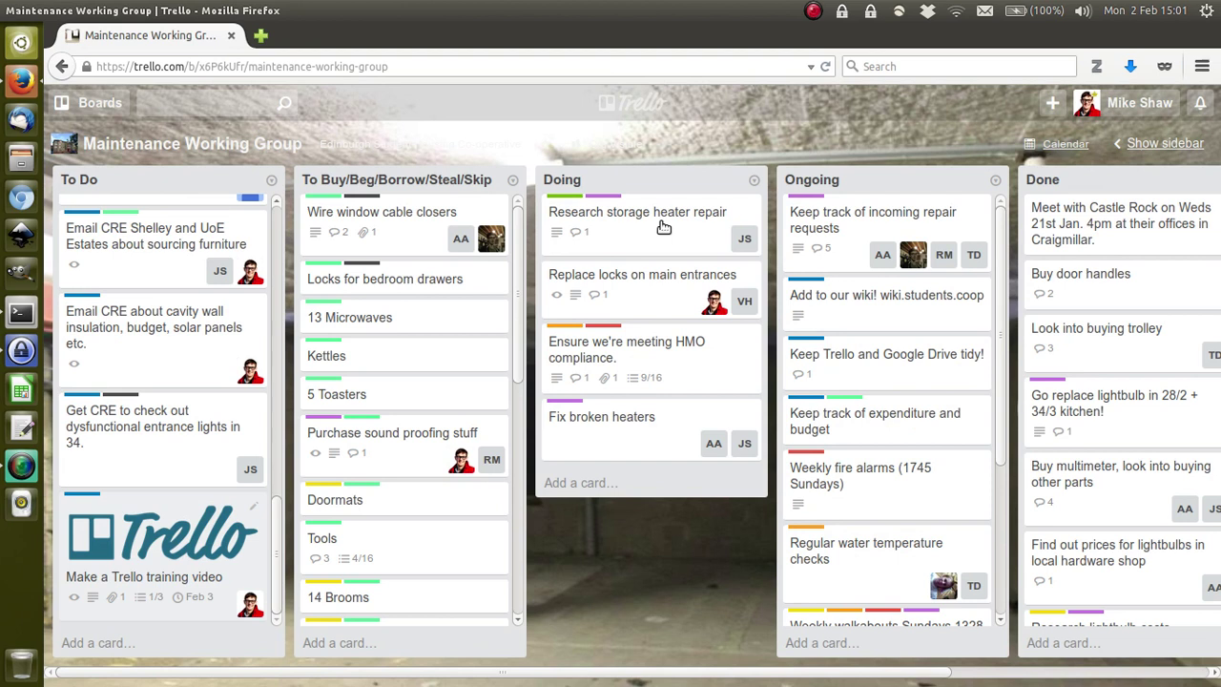
drag(663, 227, 661, 224)
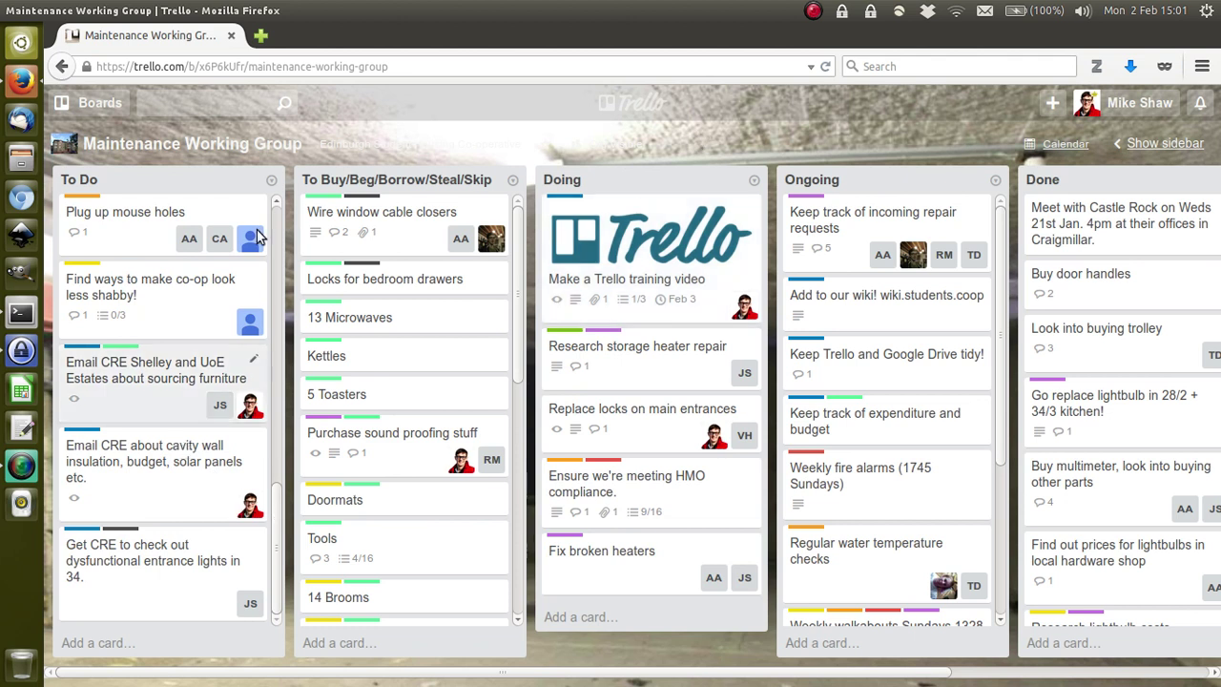
scroll(282, 221, up, 10)
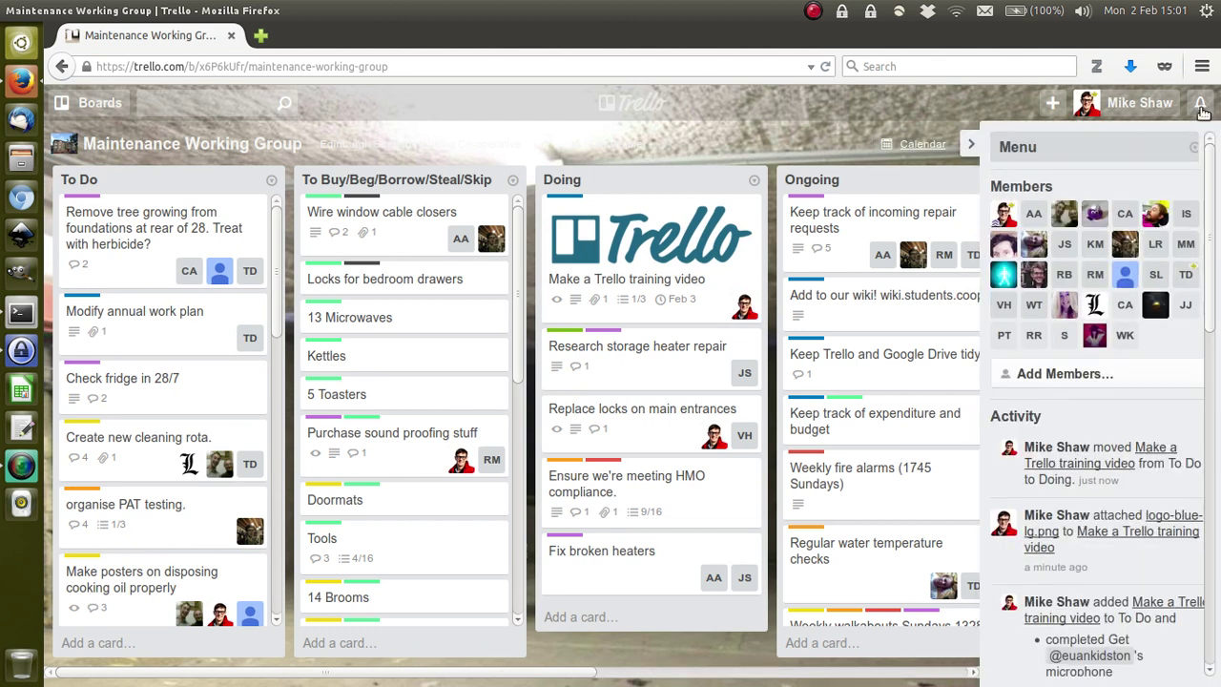
key(w)
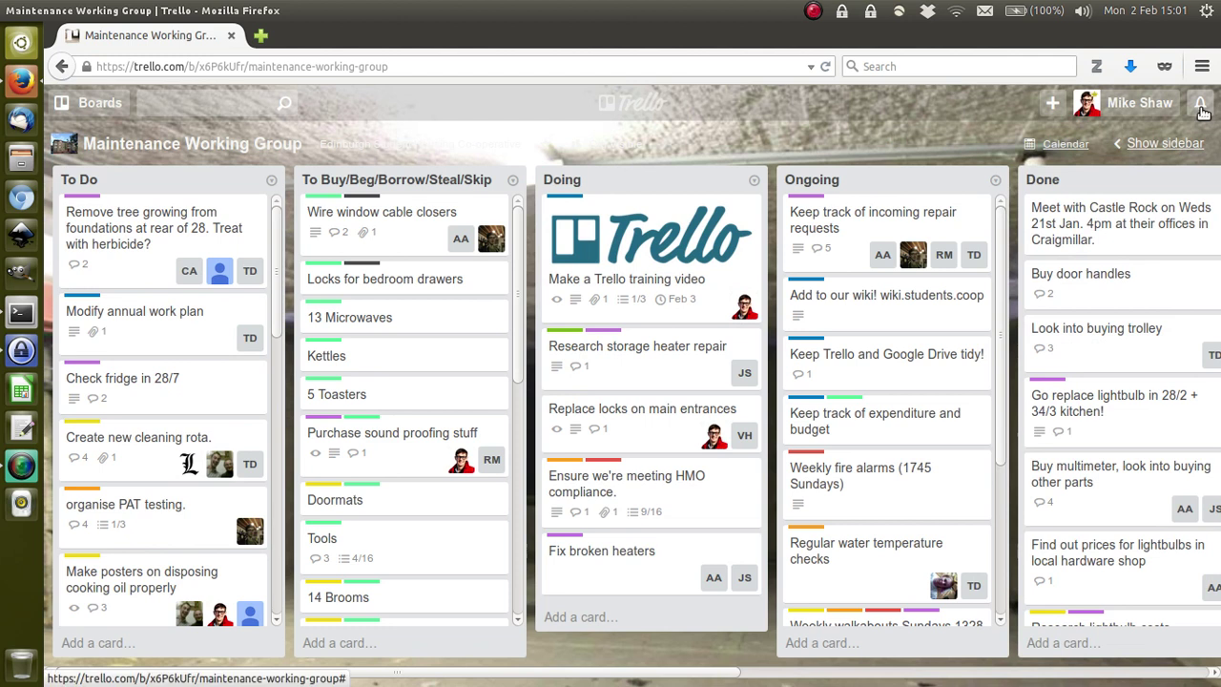
click(1199, 105)
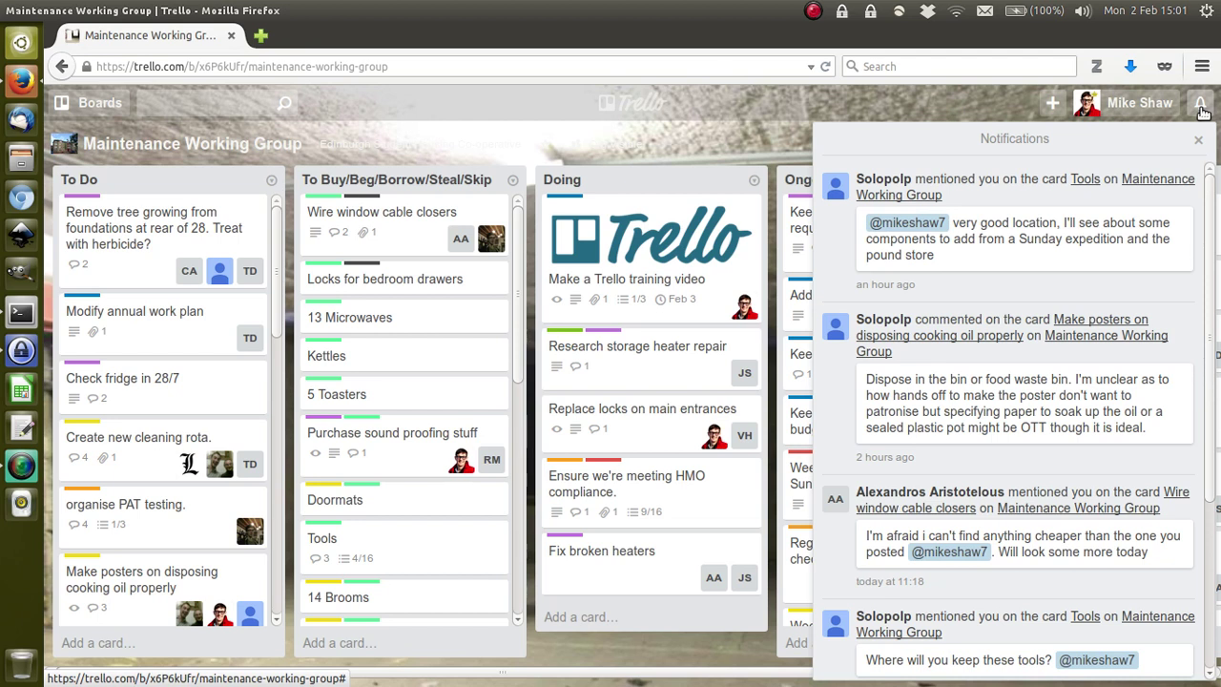
click(1202, 111)
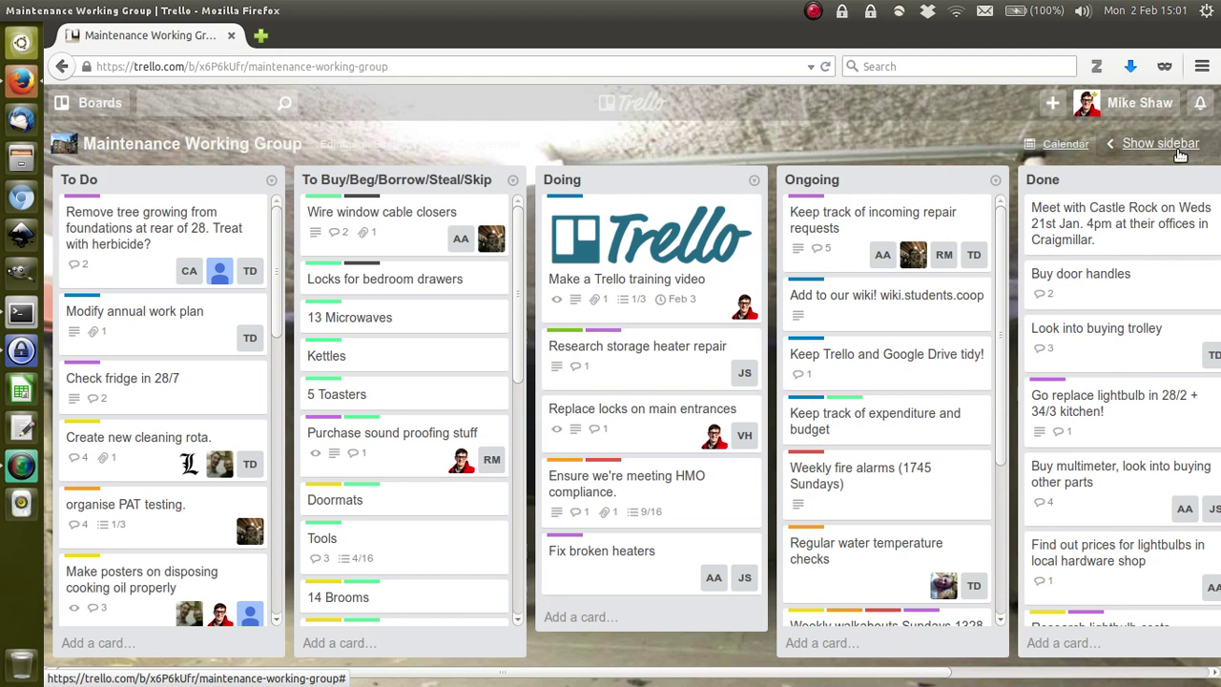
key(w)
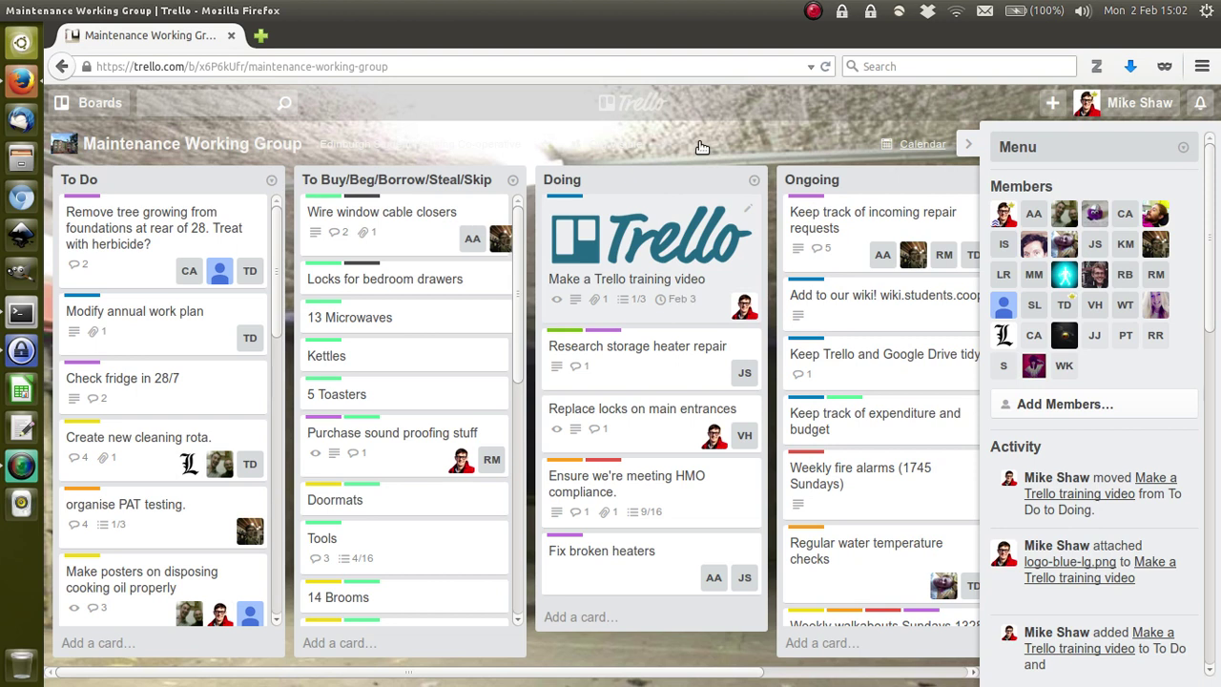
- Open the training video card, post the comment 'I am doing this right now!' and close it
key(Return)
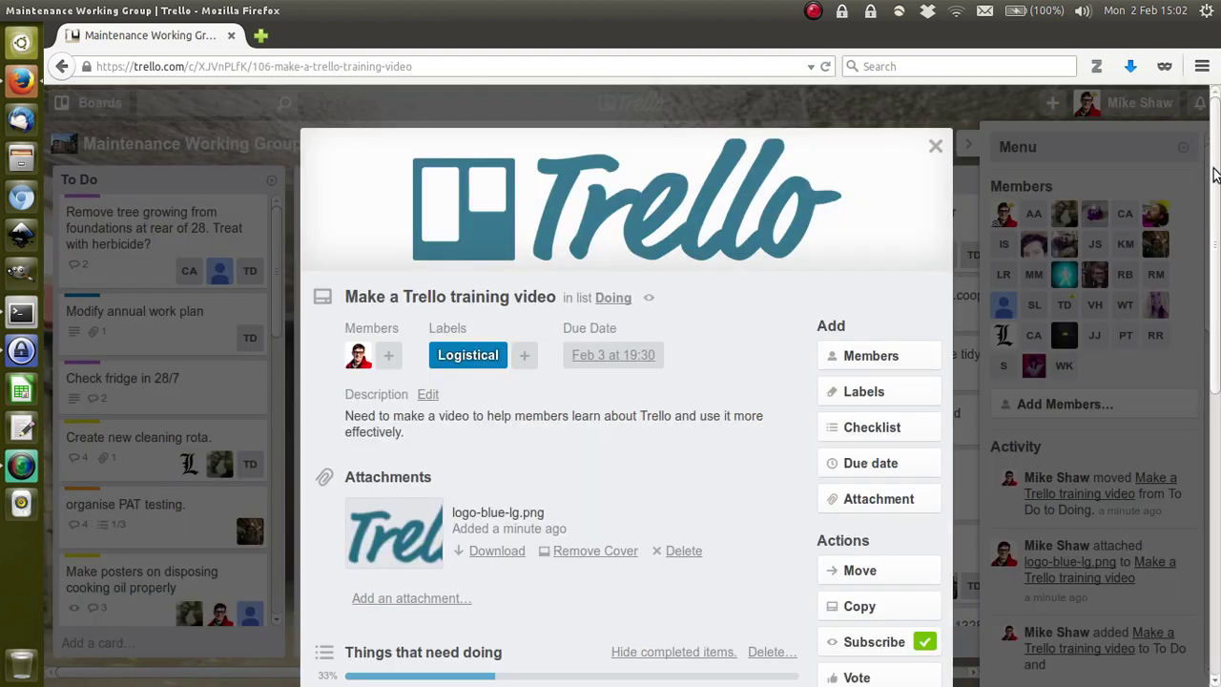
scroll(868, 474, down, 5)
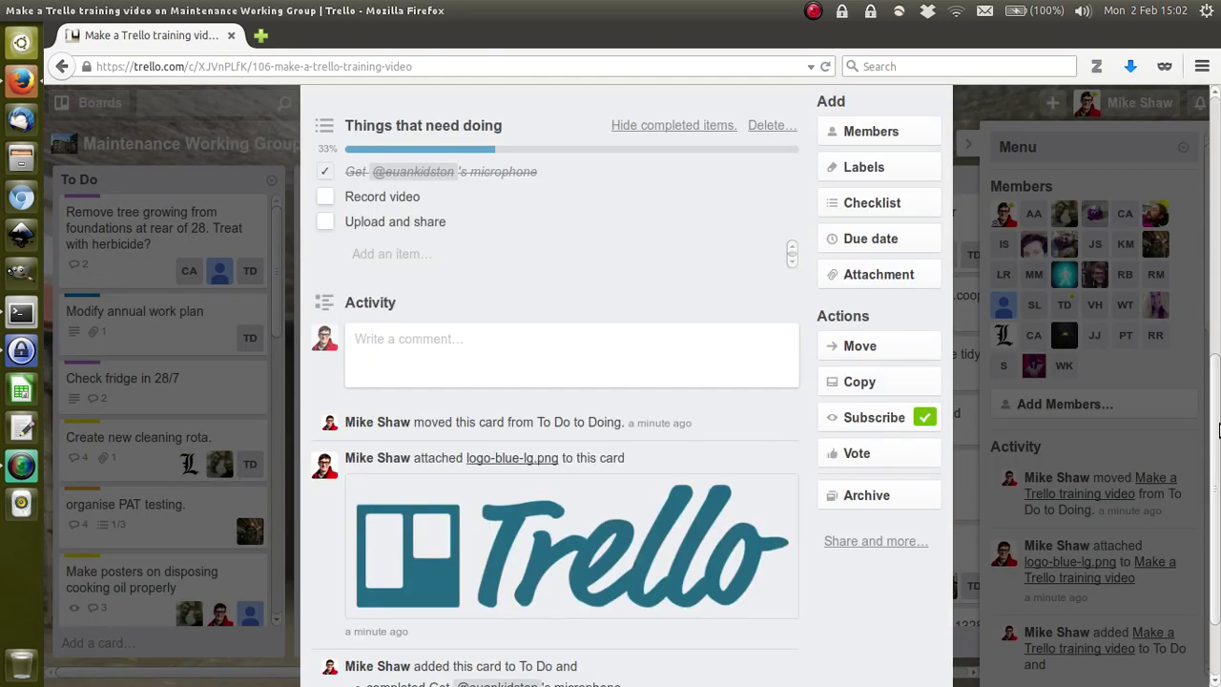
click(660, 379)
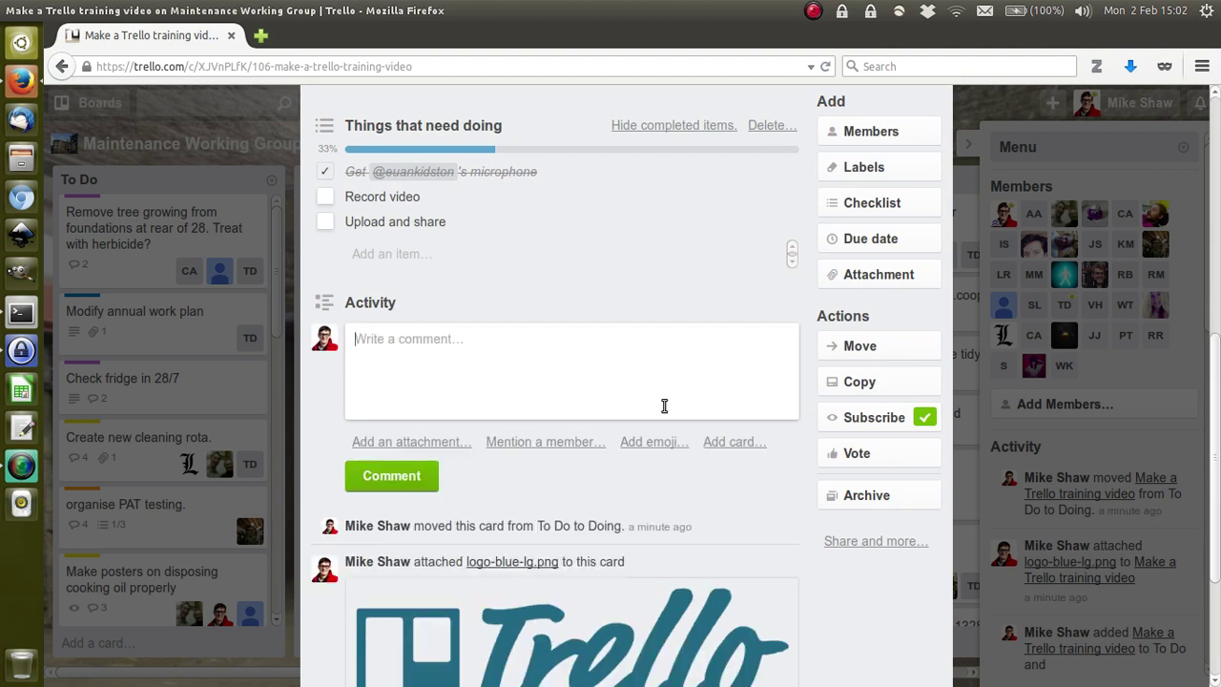
text(I am doing this right now!)
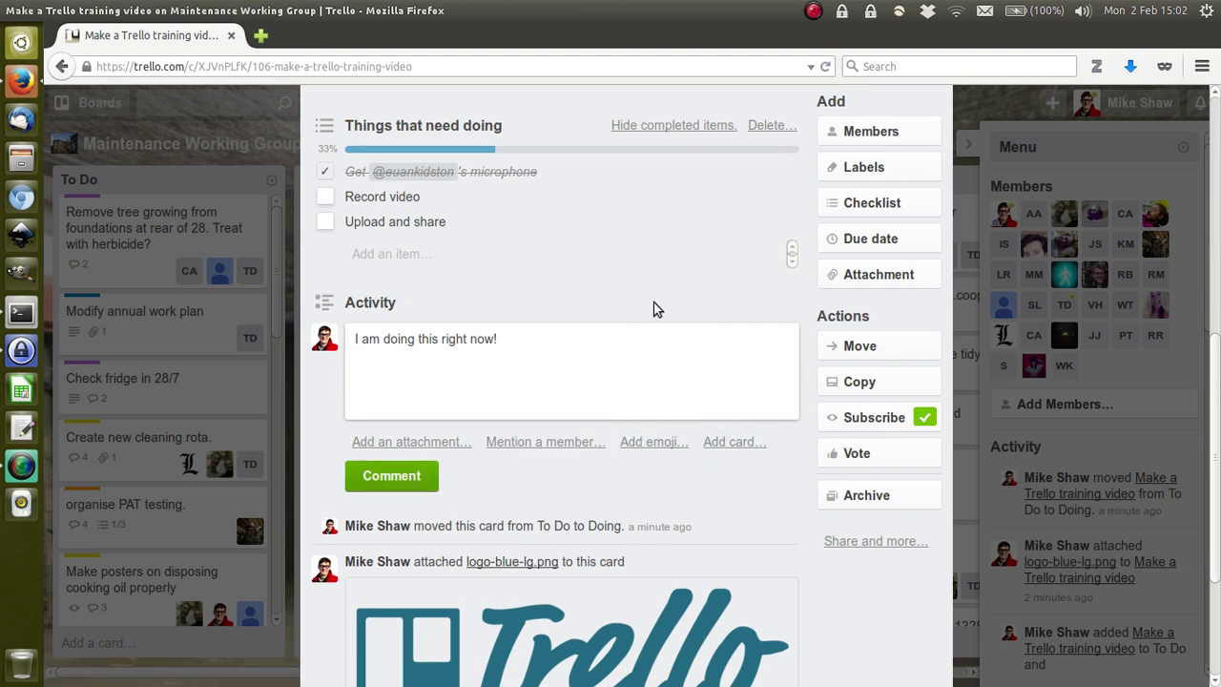
key(Return)
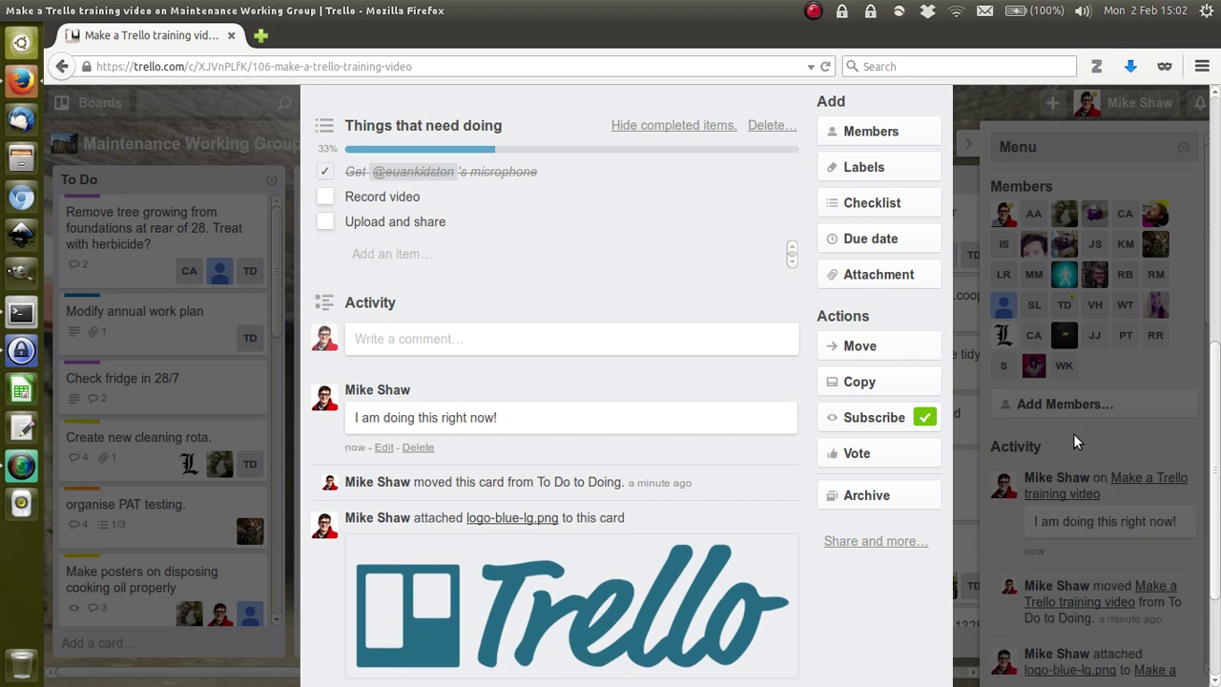
click(1073, 433)
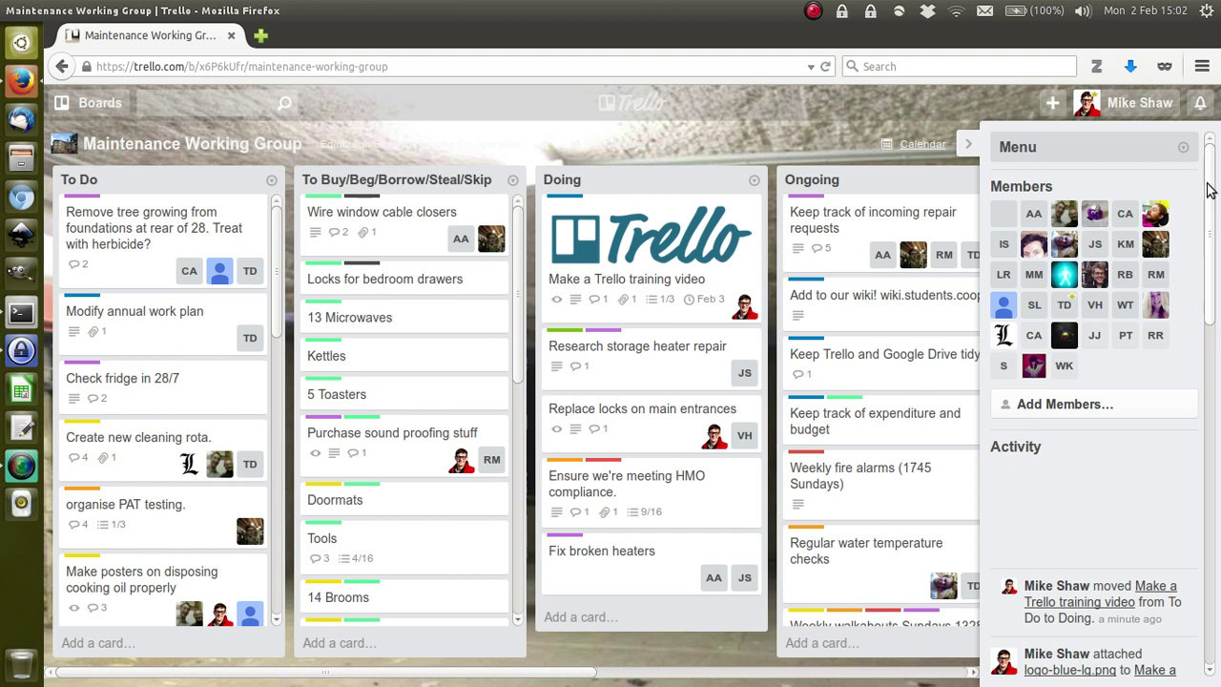
- Scroll the board, then expand the board menu to show its full option list
scroll(1214, 284, down, 2)
scroll(1214, 284, down, 1)
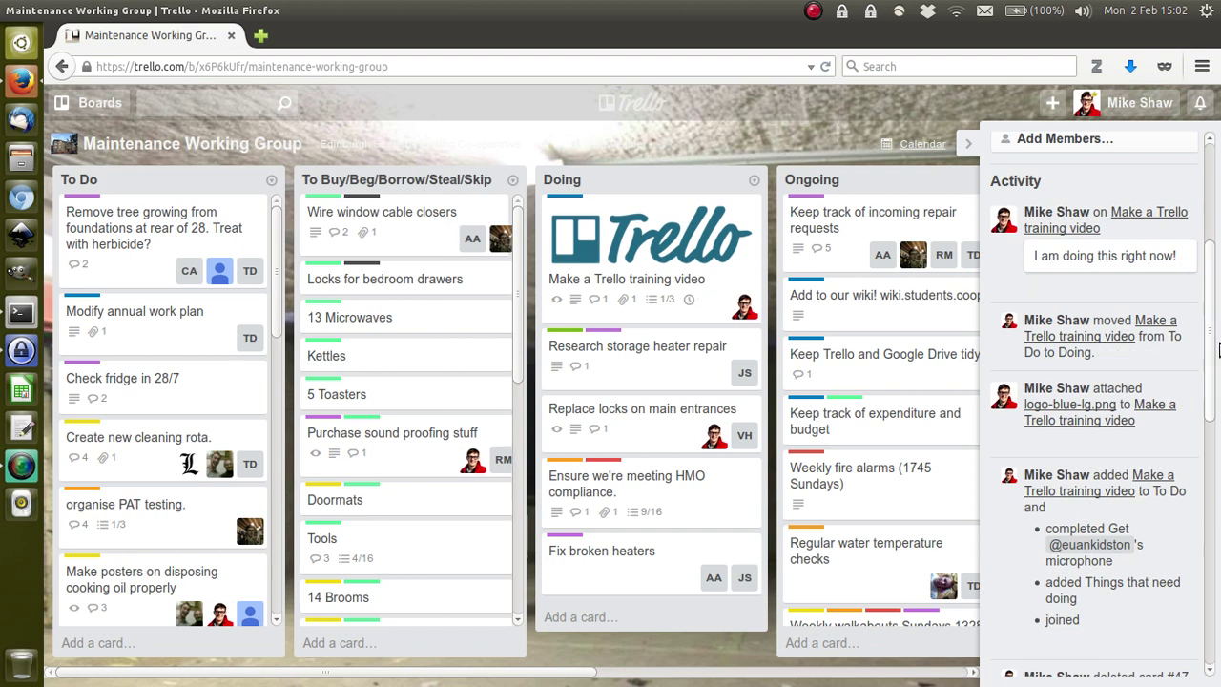
scroll(1216, 286, up, 2)
scroll(1216, 277, up, 1)
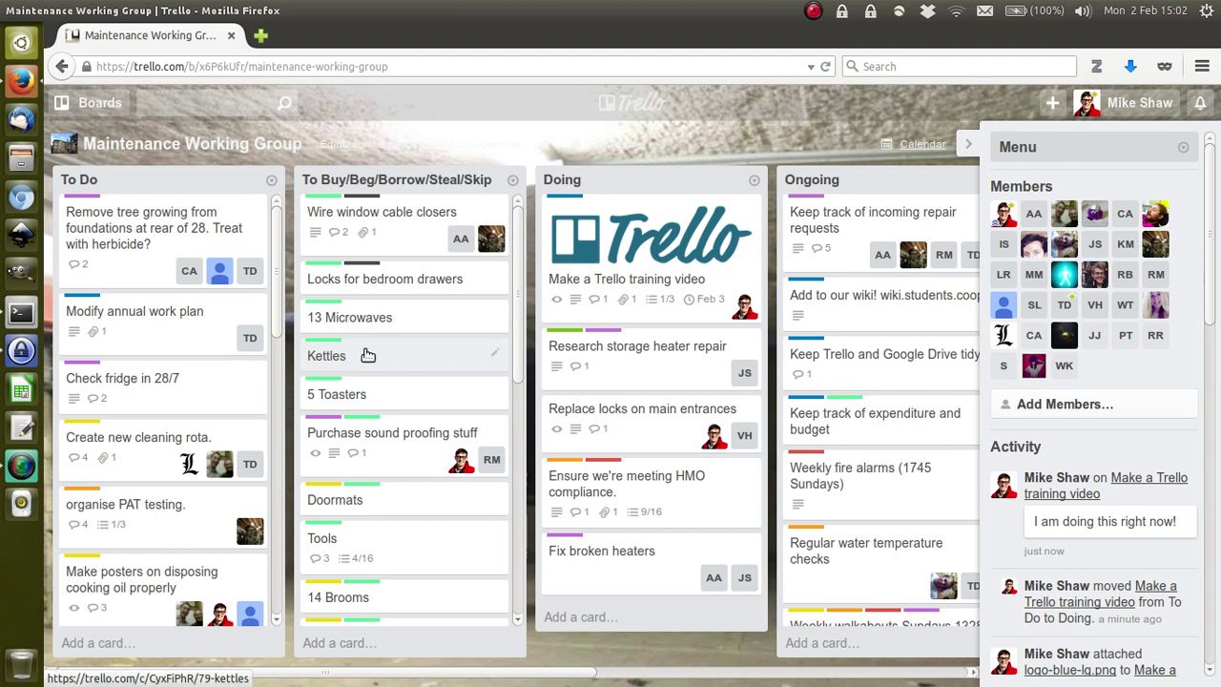
click(1187, 149)
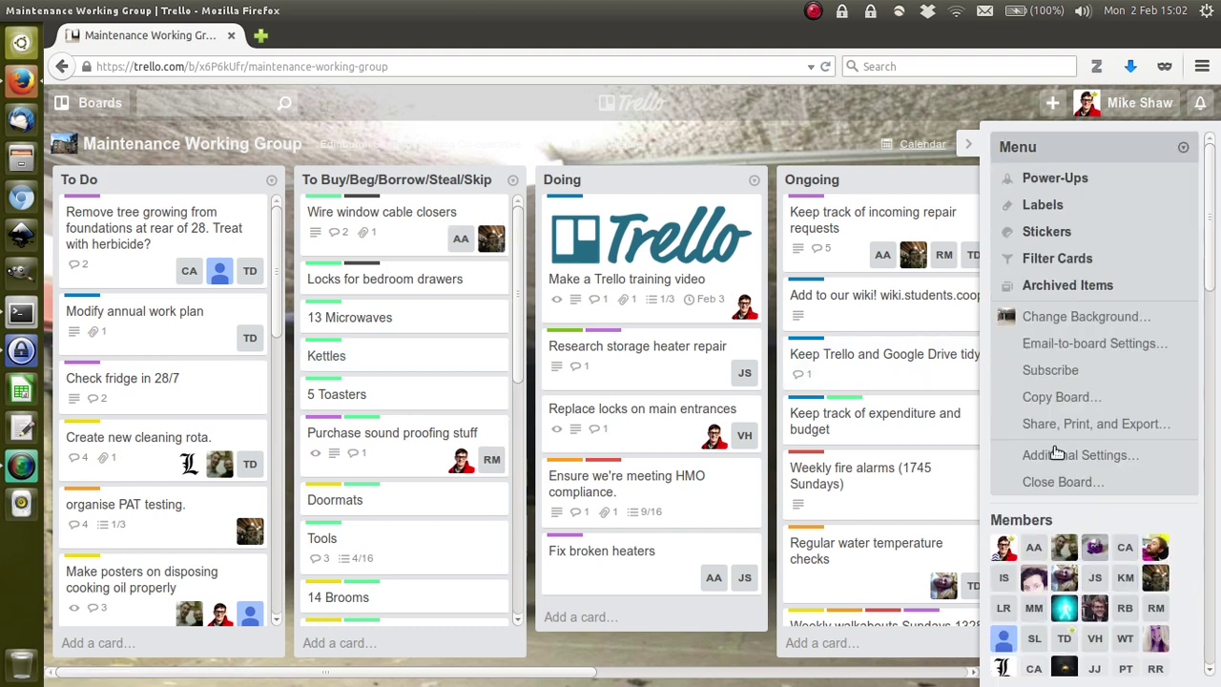
click(1187, 150)
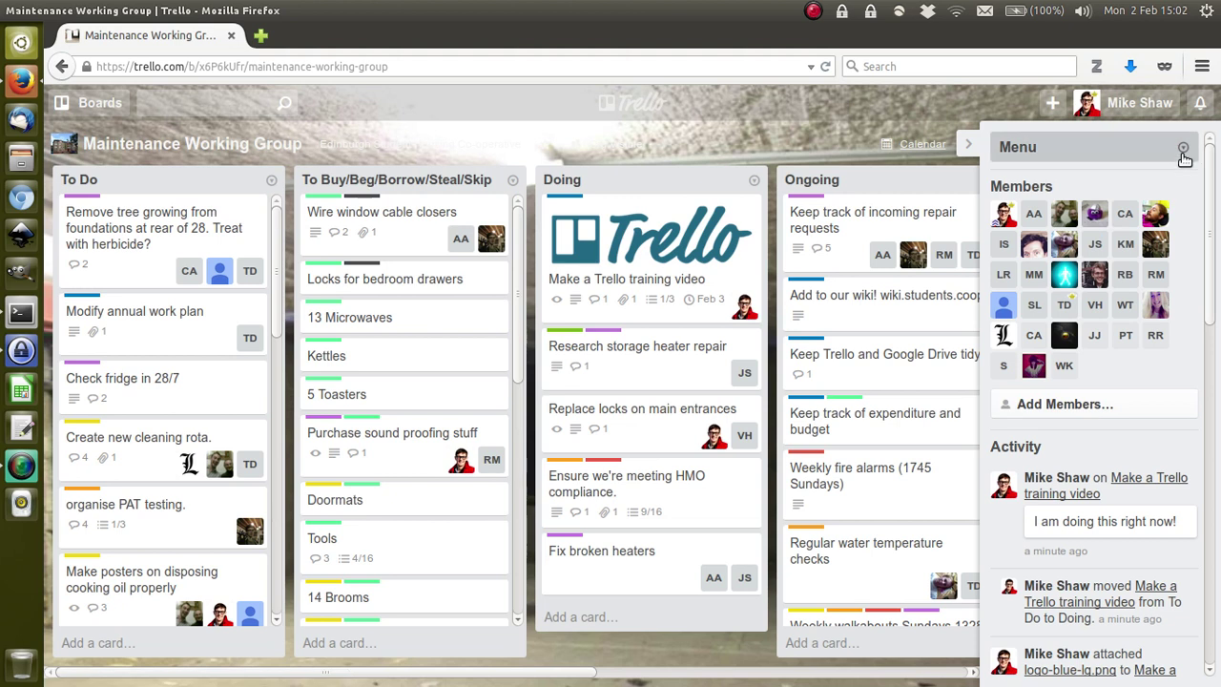
click(1183, 153)
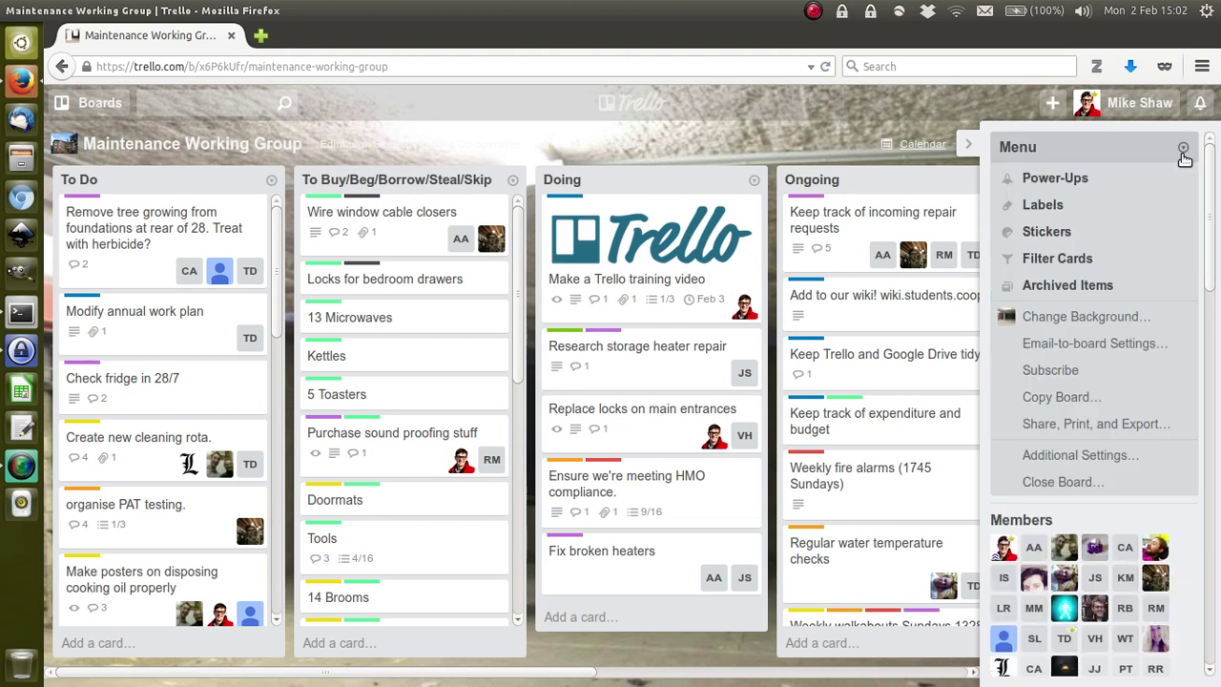
- Filter cards by Logistical, the yellow cleaning label, then one member, clearing each filter afterwards
click(1144, 262)
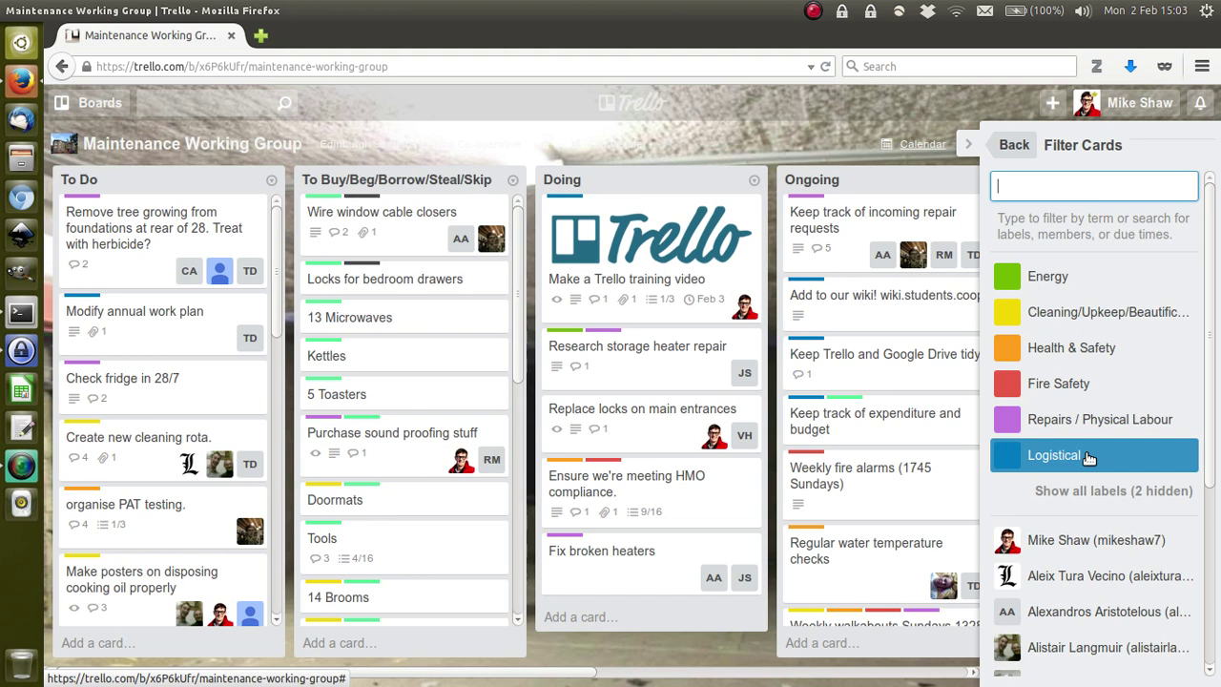
click(1088, 456)
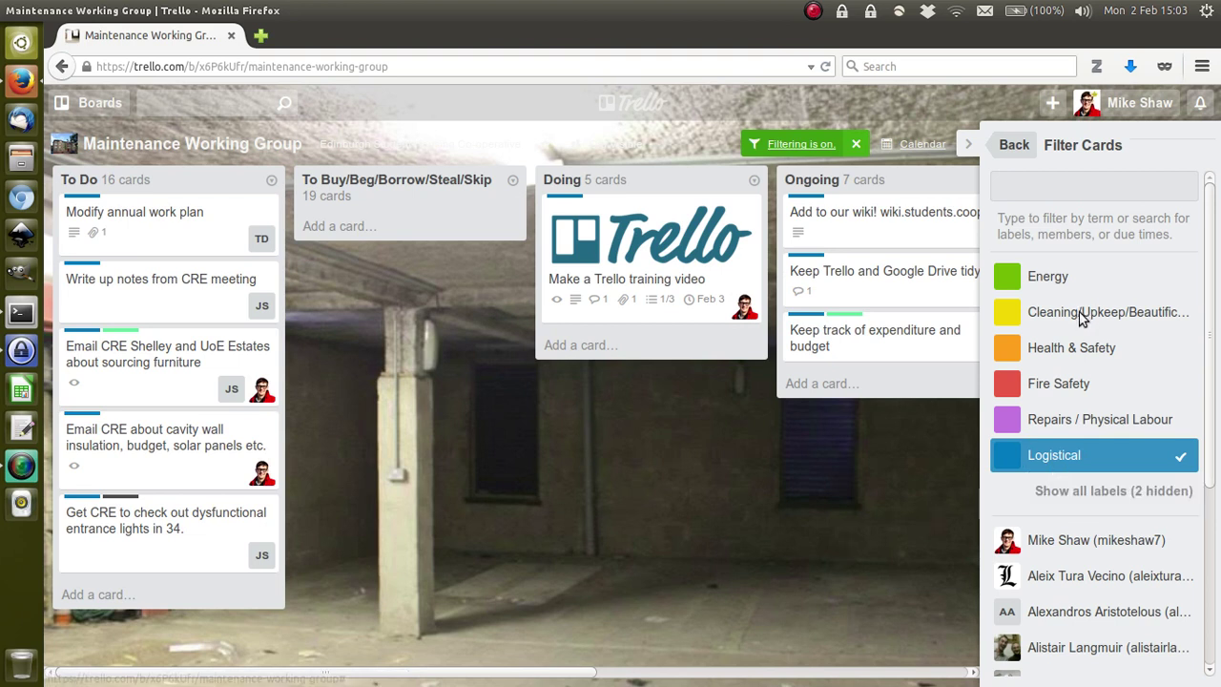
key(x)
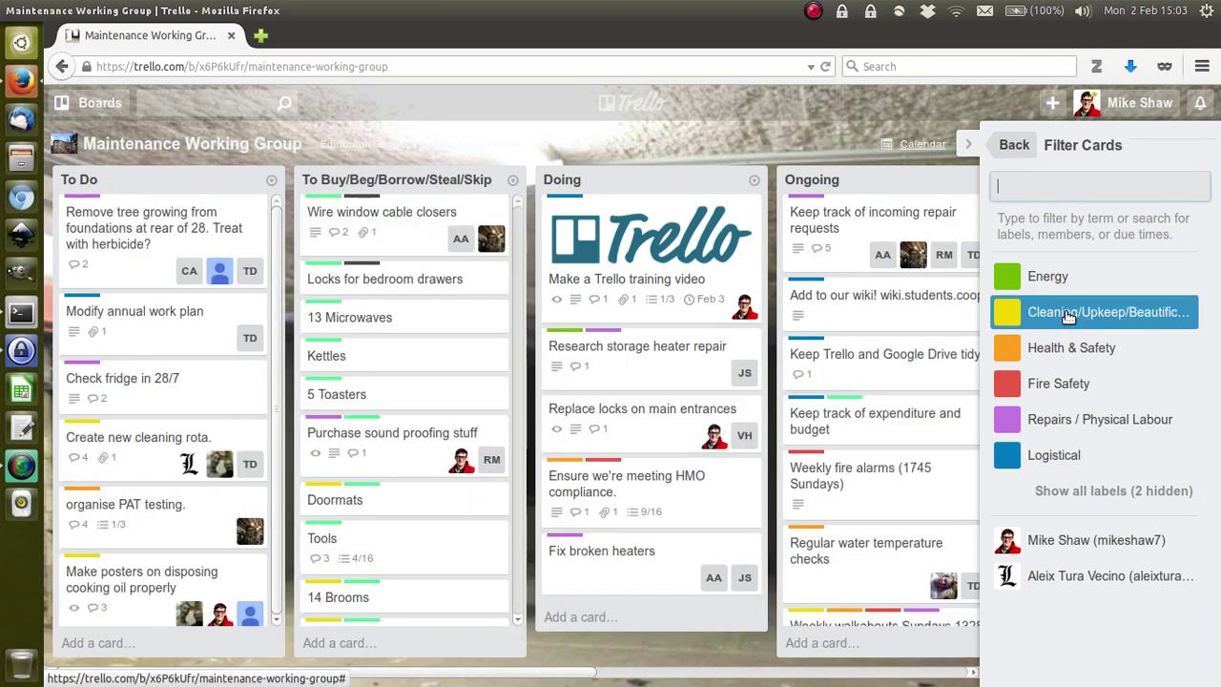
click(1068, 314)
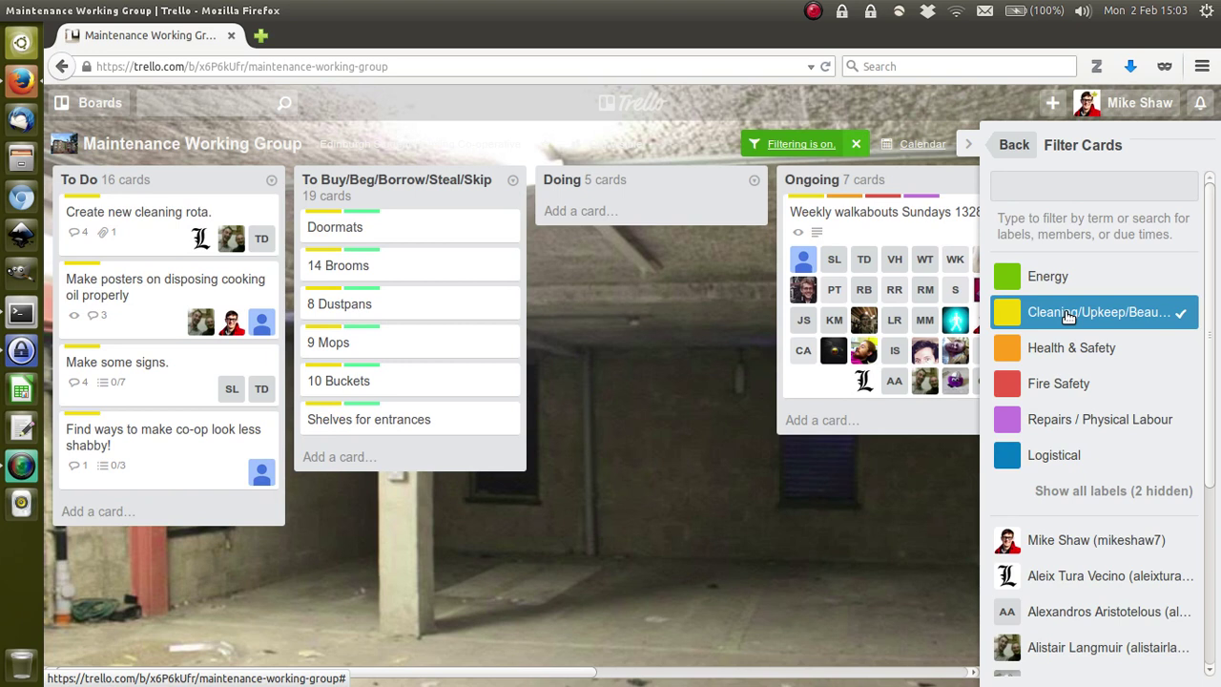
key(x)
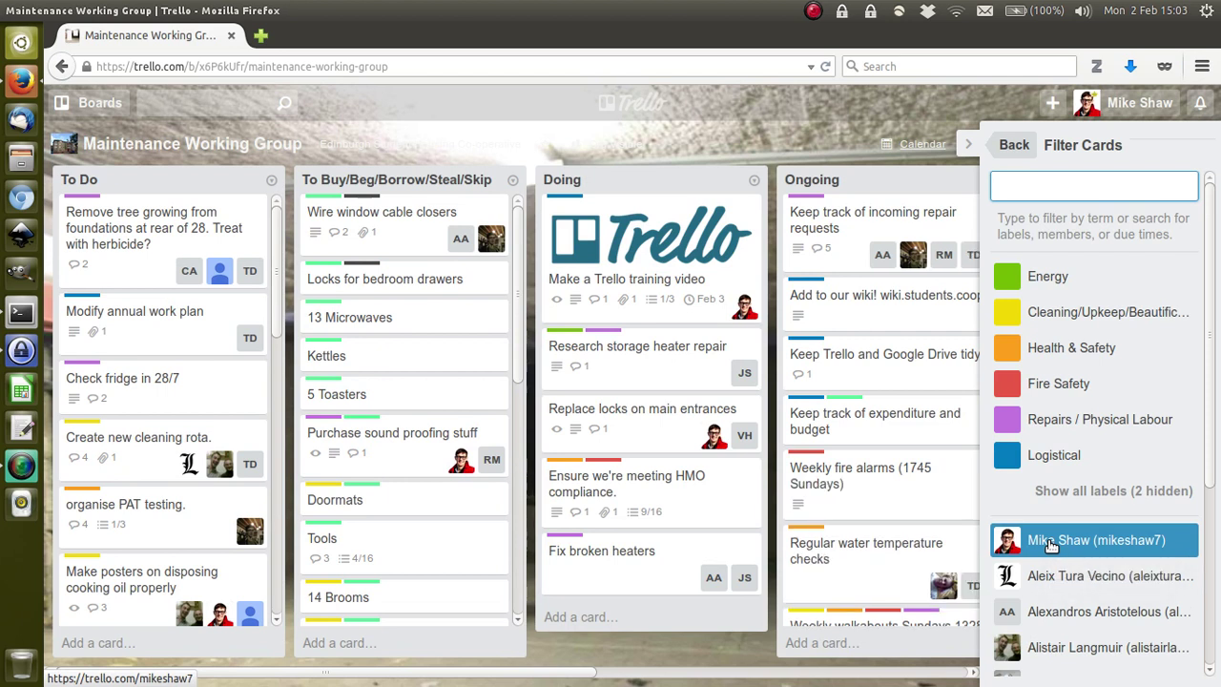
click(1050, 544)
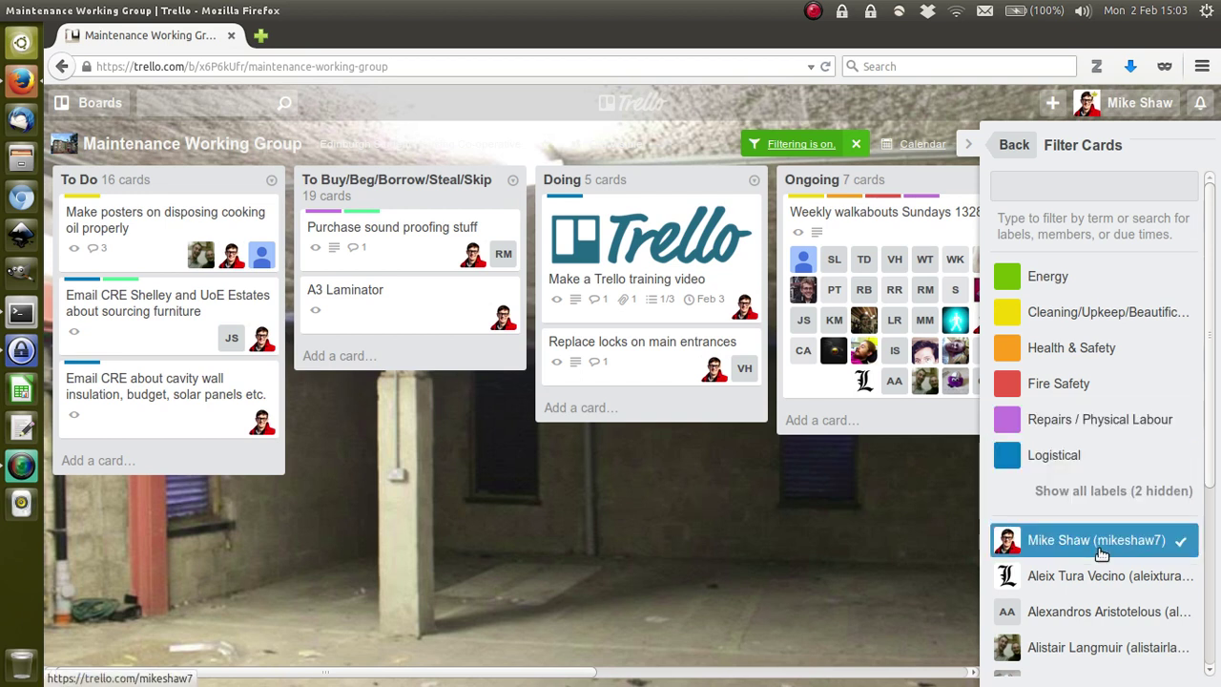
click(1101, 551)
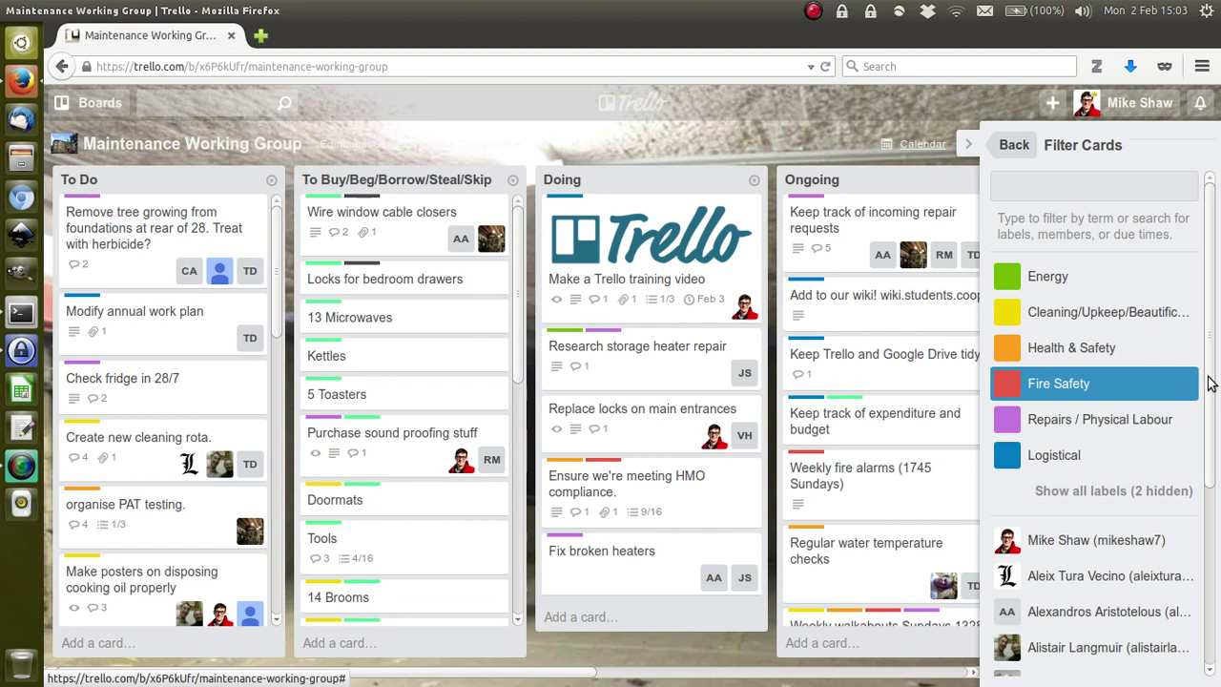
scroll(1208, 448, down, 2)
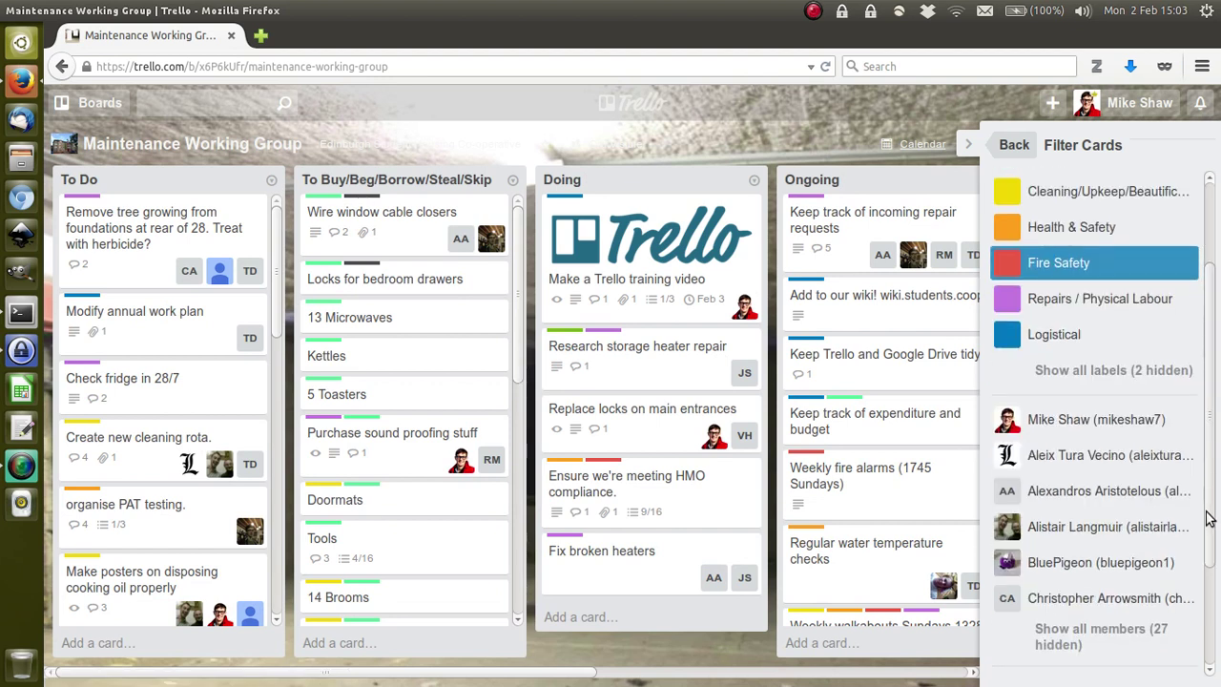
scroll(1209, 517, down, 3)
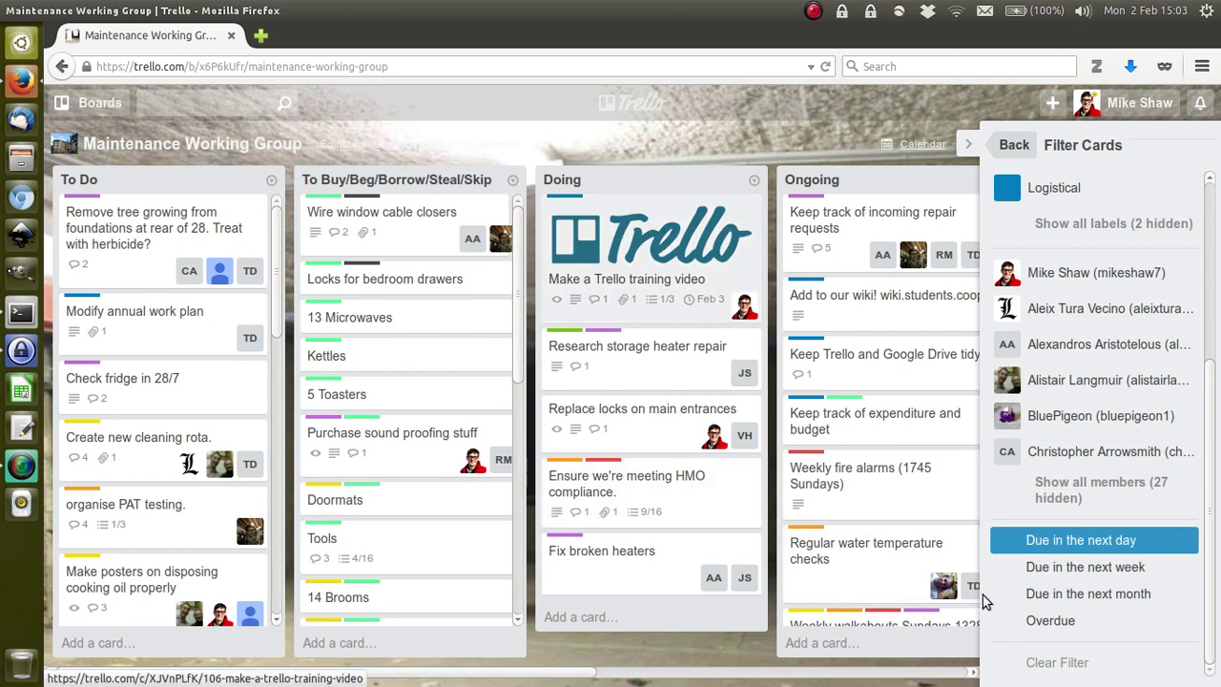
- Filter cards due in the next day, then the next week, and clear the due-date filter
click(1081, 541)
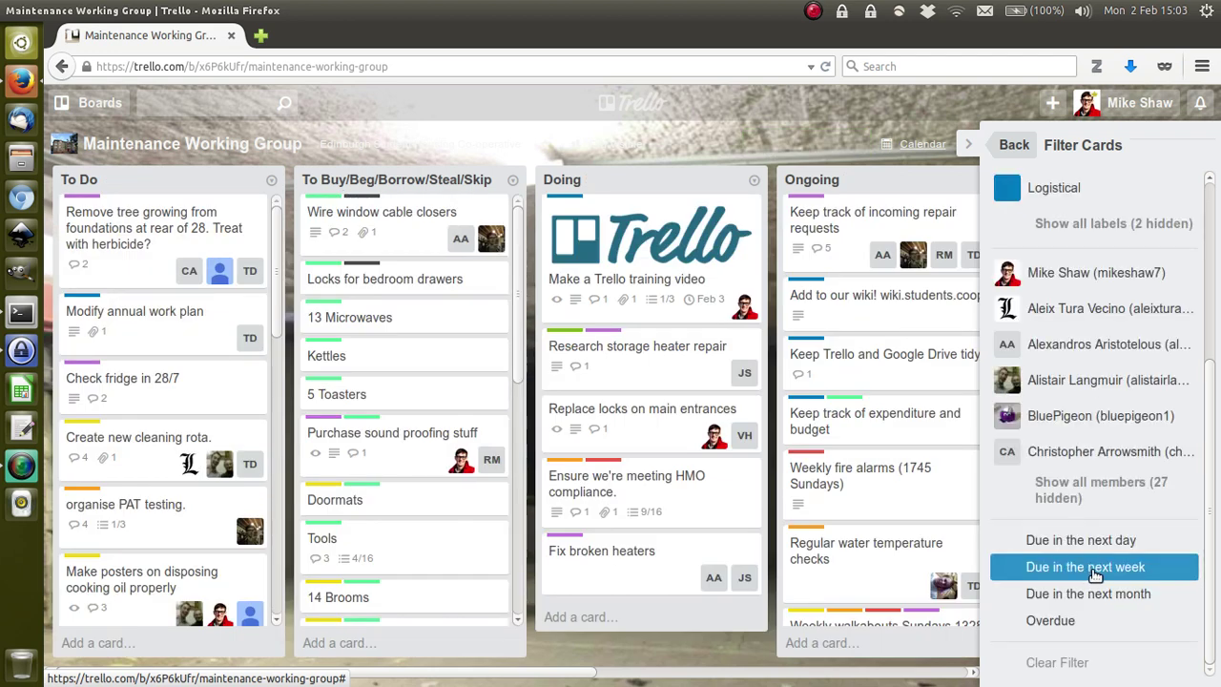
click(1095, 569)
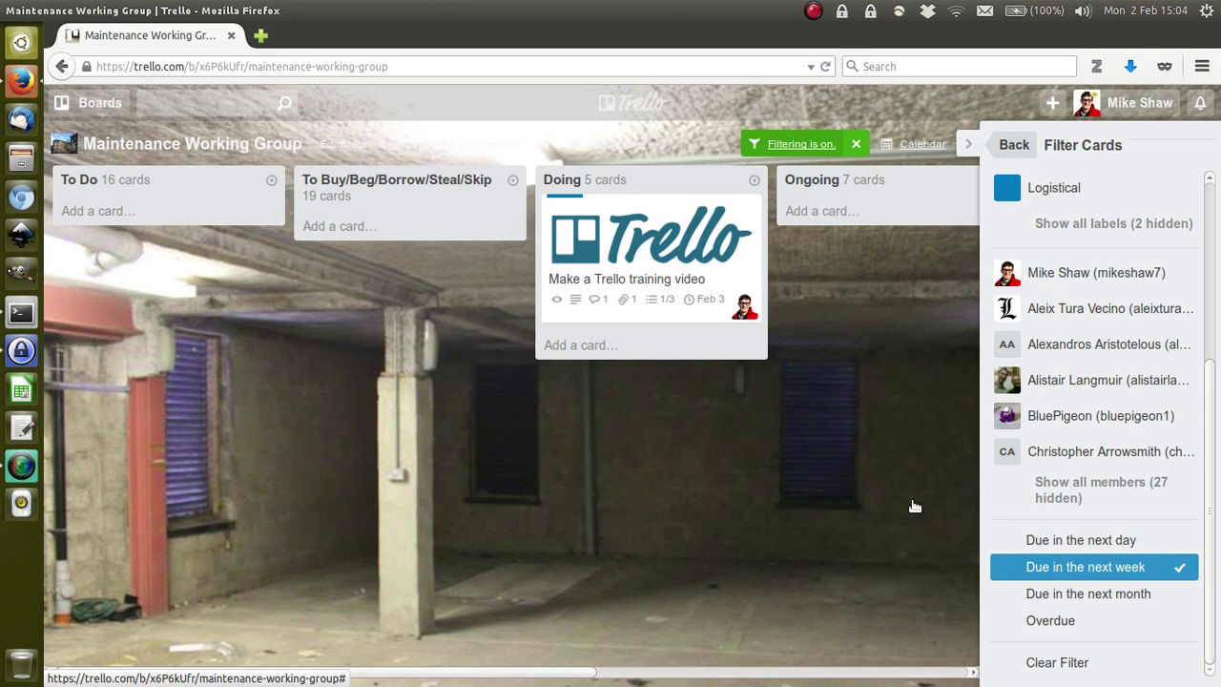
key(x)
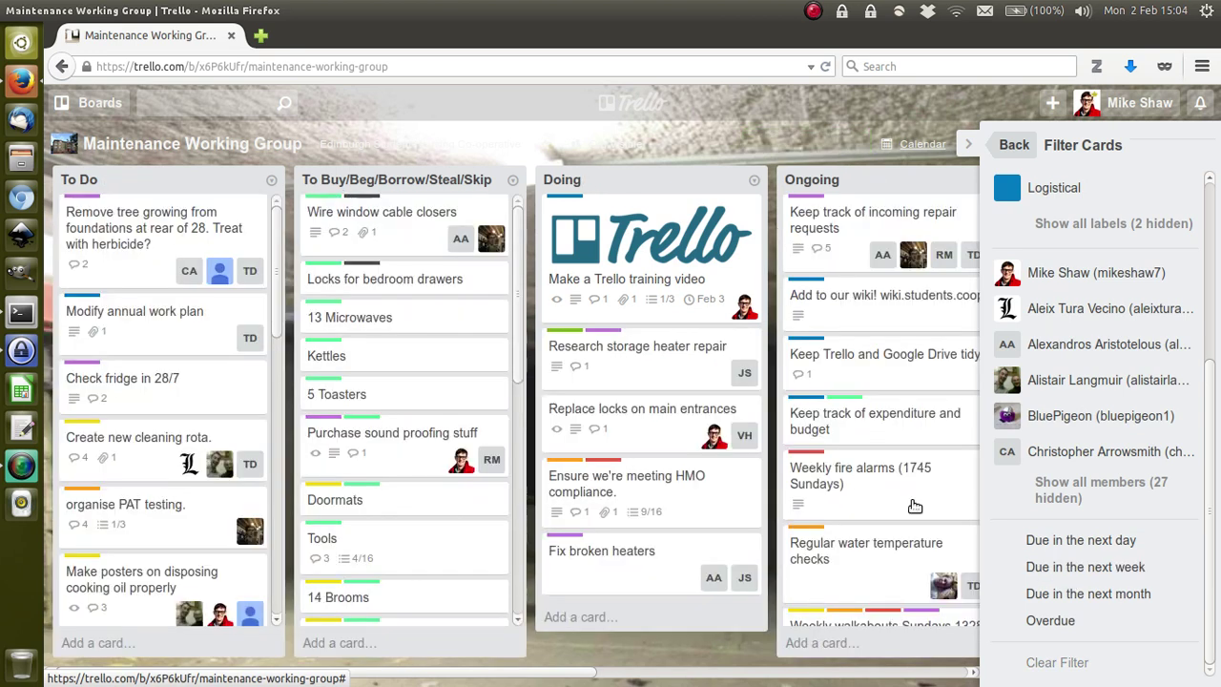
- Go back from Filter Cards and hide the board sidebar menu
click(1215, 216)
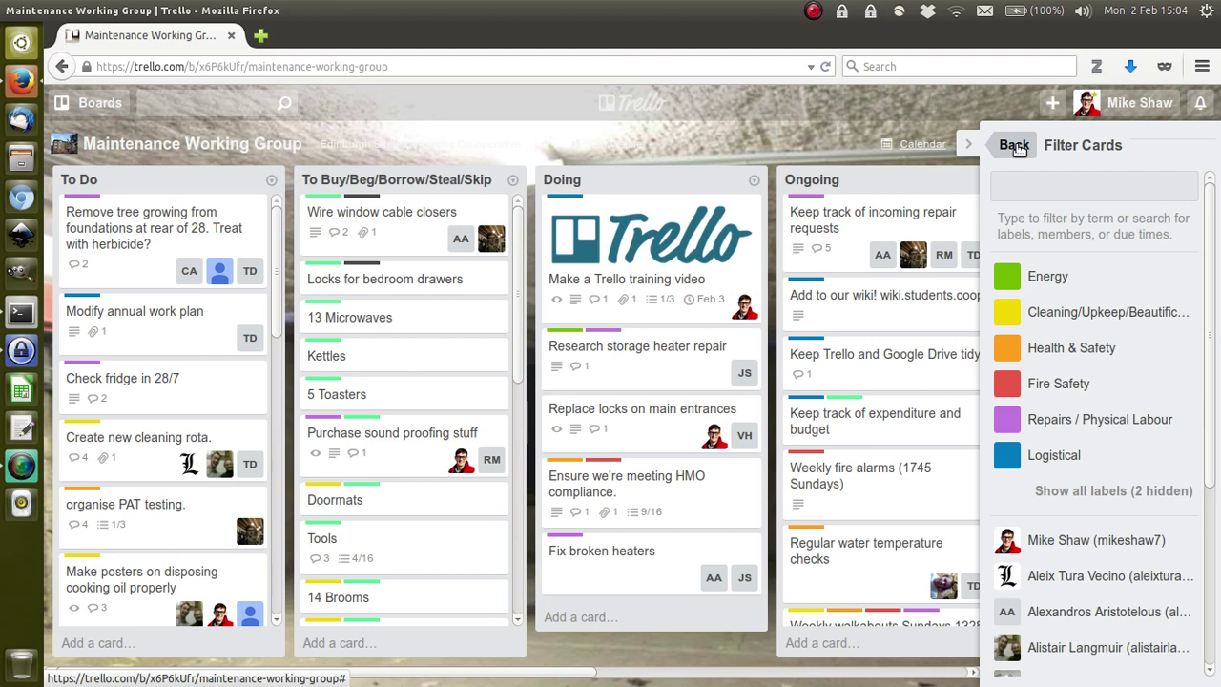
click(1018, 149)
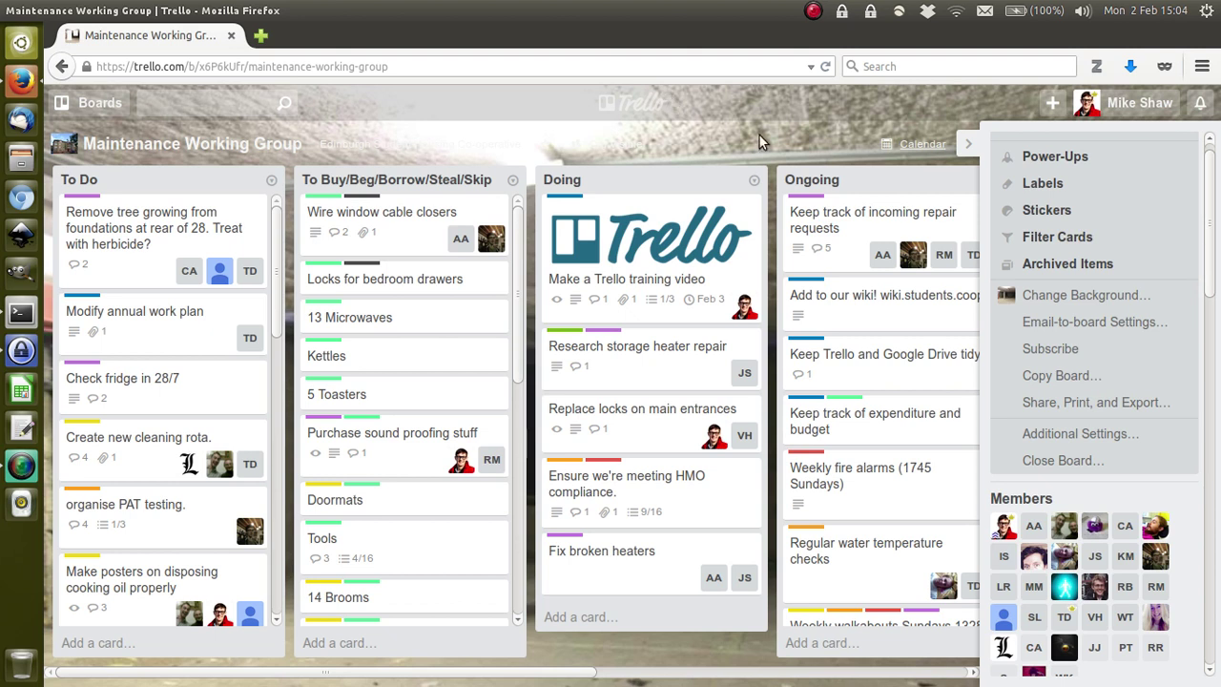
click(972, 151)
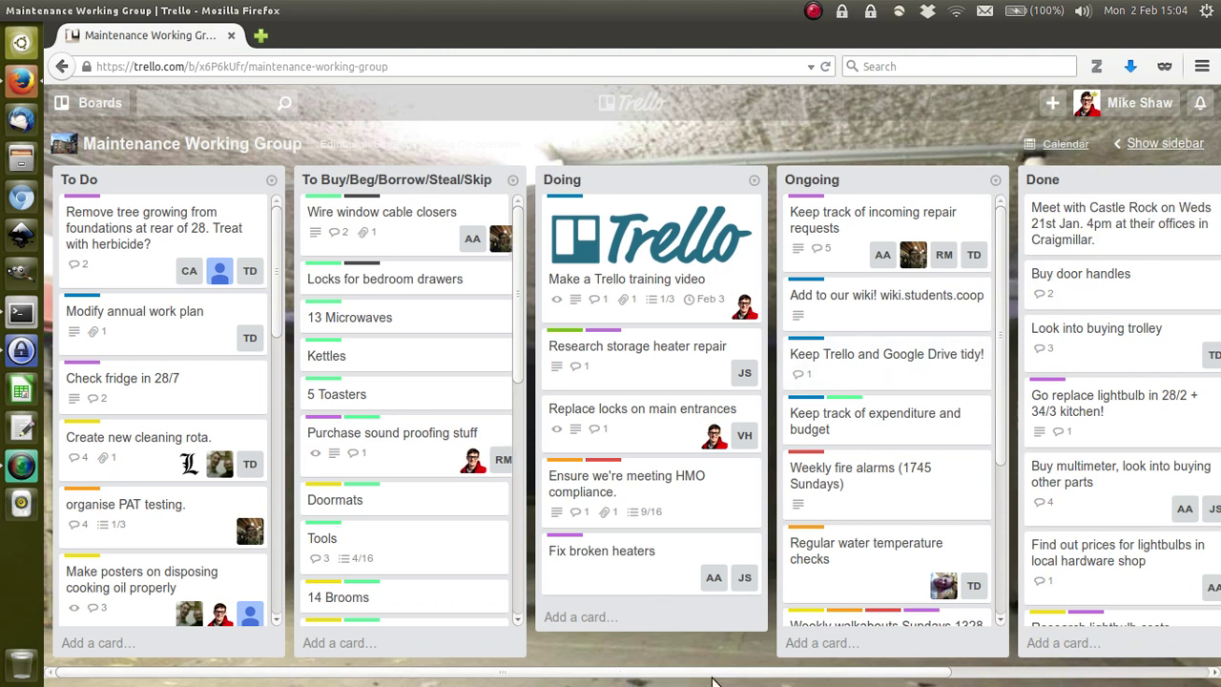
- Scroll the board right and browse the cards in the Done list
scroll(720, 681, right, 2)
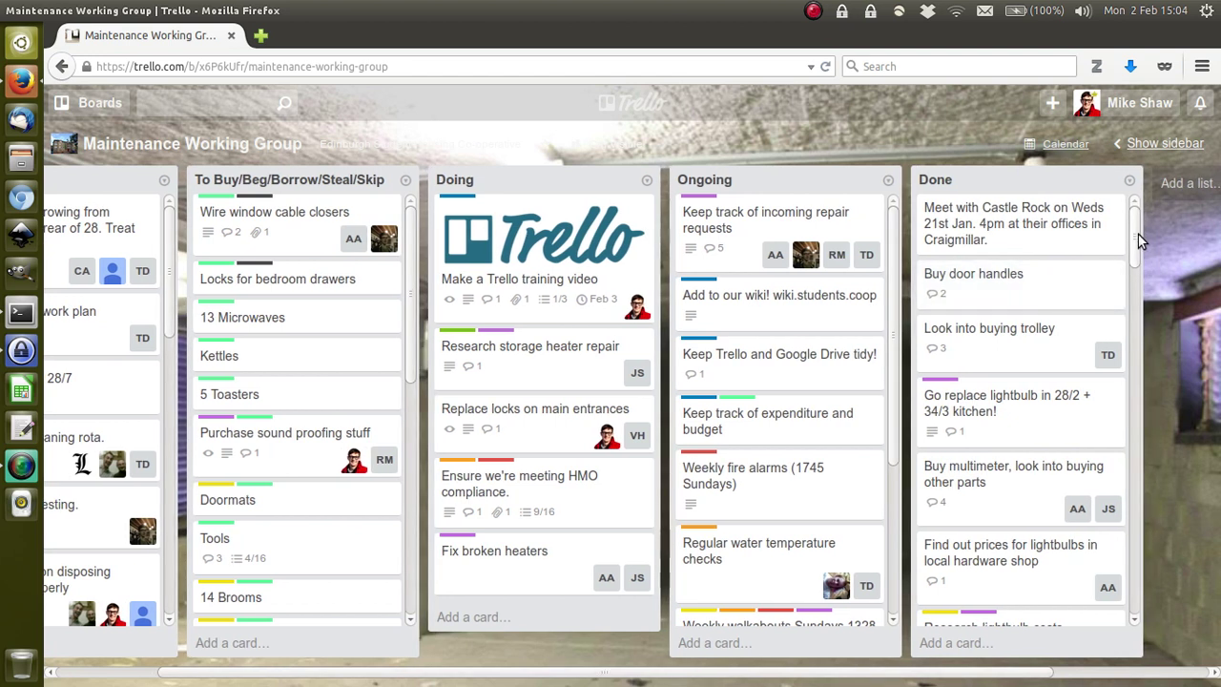
drag(1135, 239, 1138, 486)
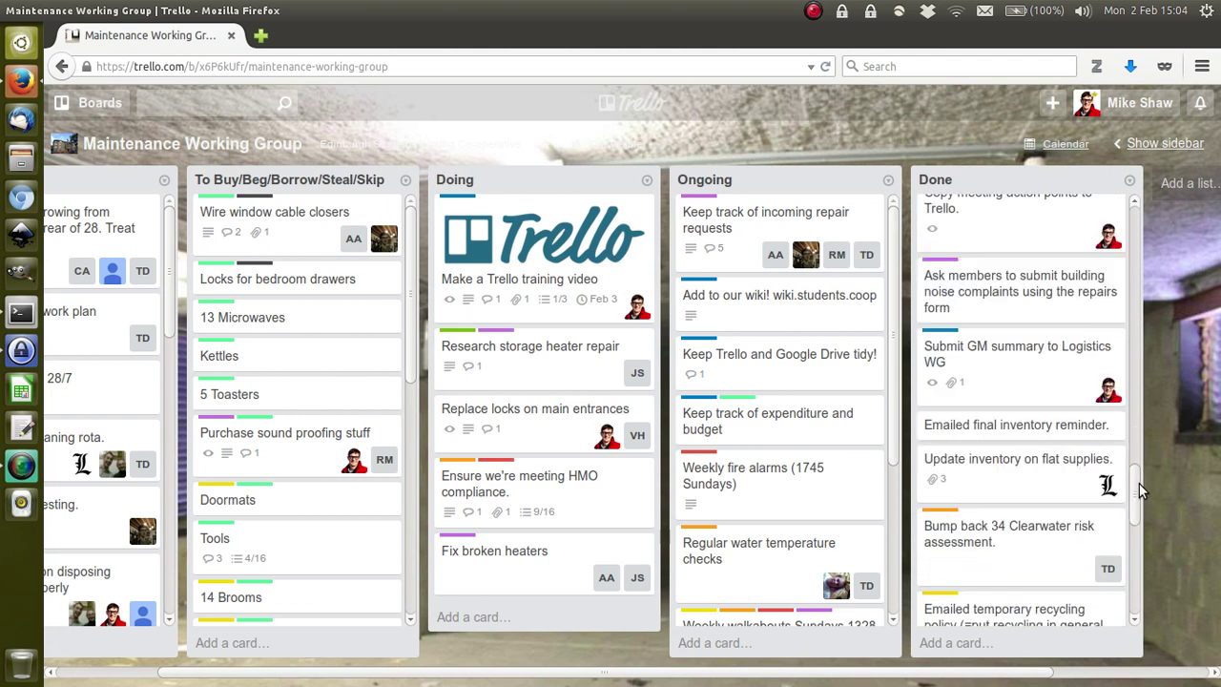
scroll(1137, 556, down, 1)
click(1137, 556)
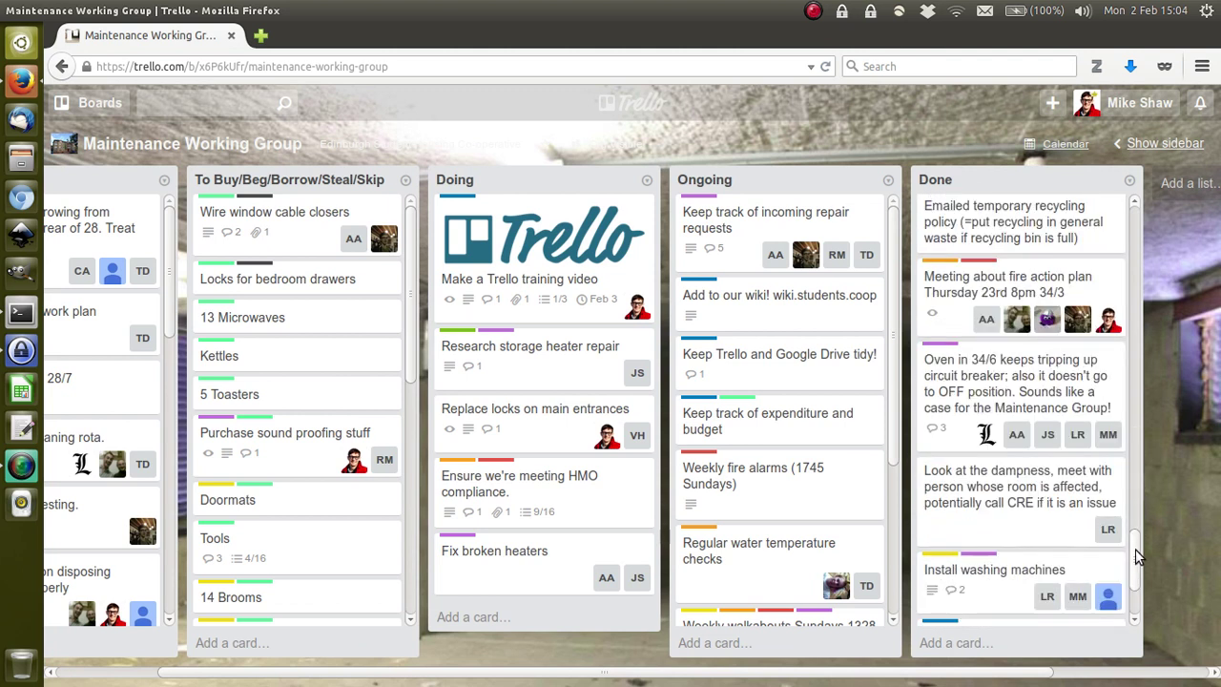
drag(1136, 556, 1122, 231)
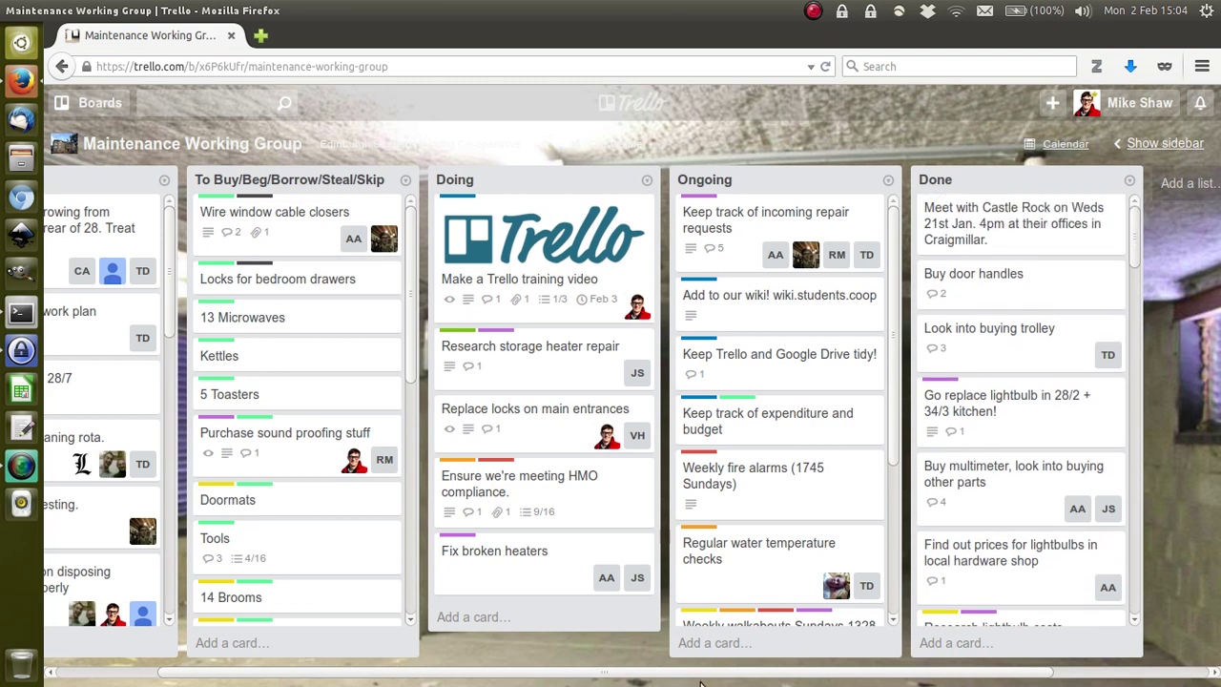